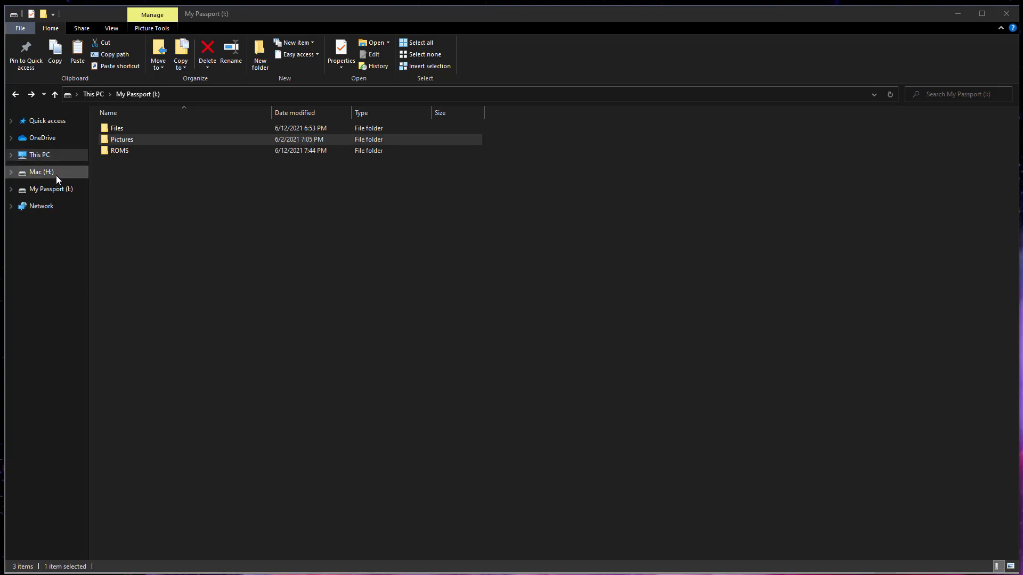
# Browse the Pictures and Windows_Index_Cache folders on the Mac (H:) drive
pyautogui.click(10, 173)
pyautogui.click(25, 174)
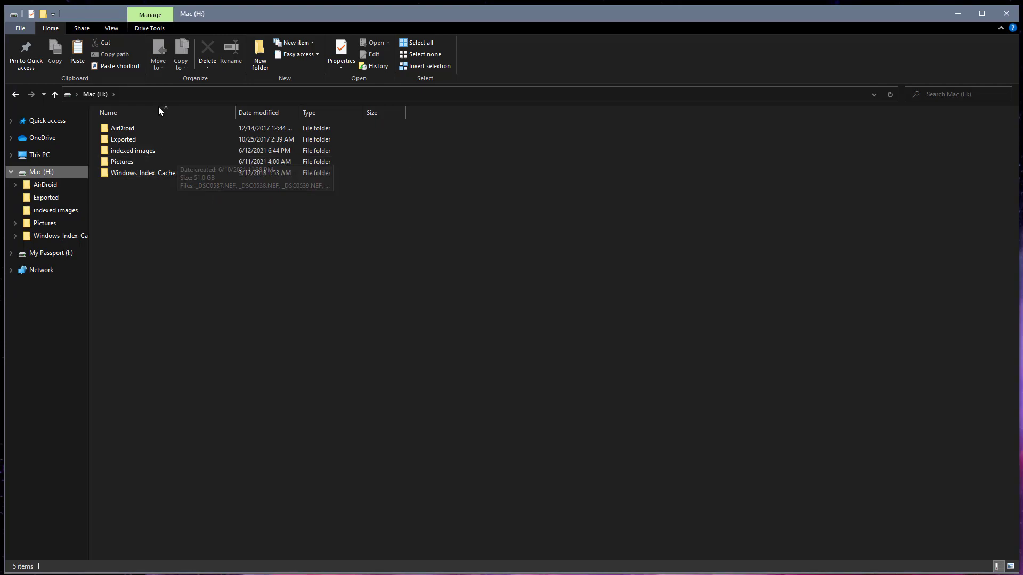
pyautogui.doubleClick(136, 162)
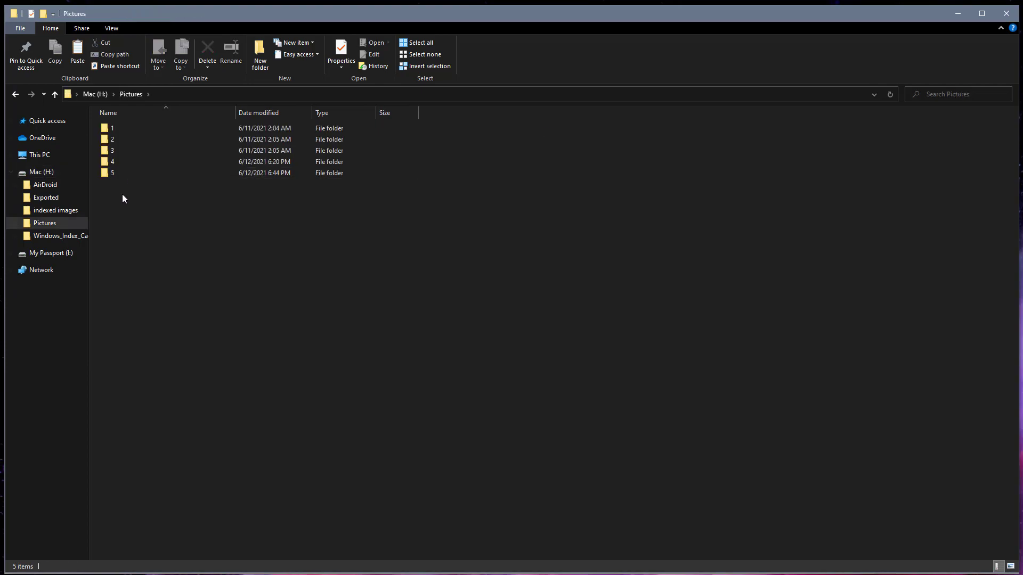
pyautogui.click(127, 160)
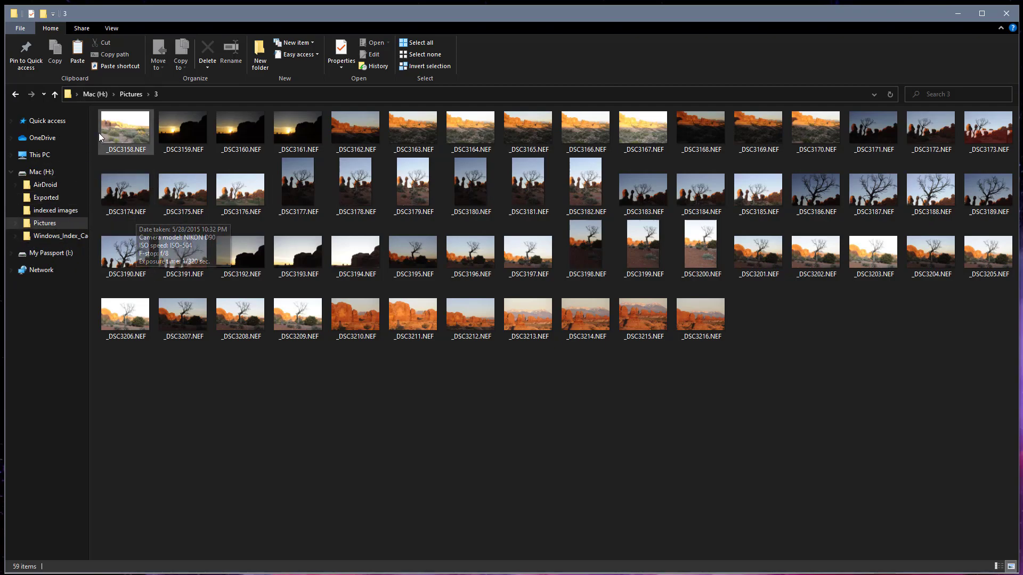
pyautogui.click(63, 235)
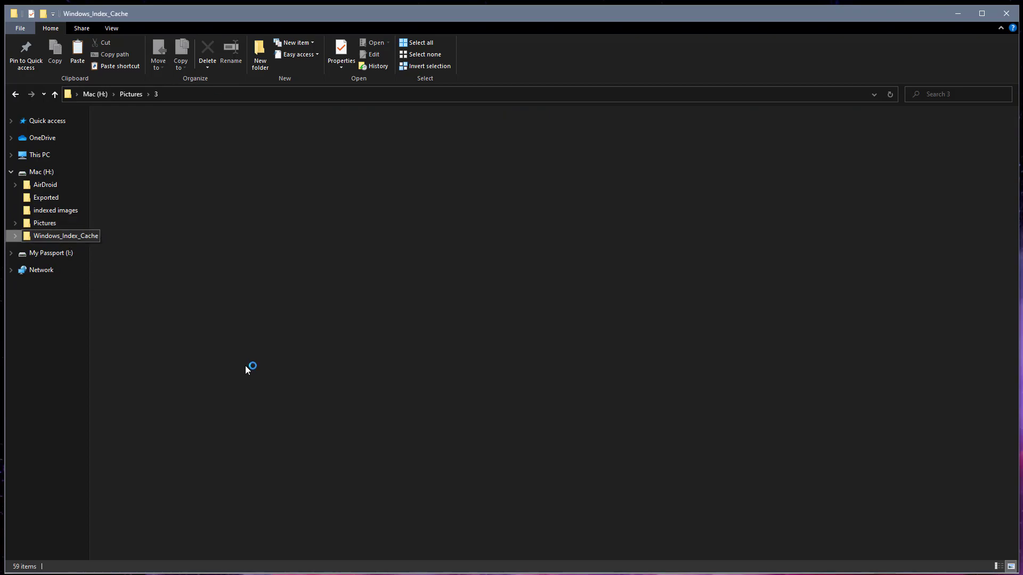
pyautogui.click(105, 99)
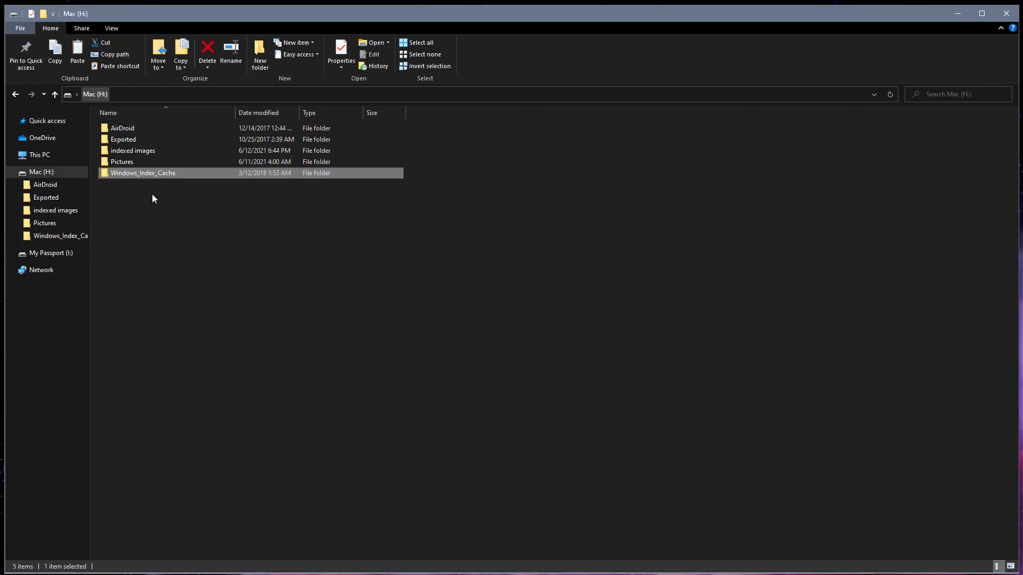
pyautogui.click(157, 219)
pyautogui.doubleClick(164, 178)
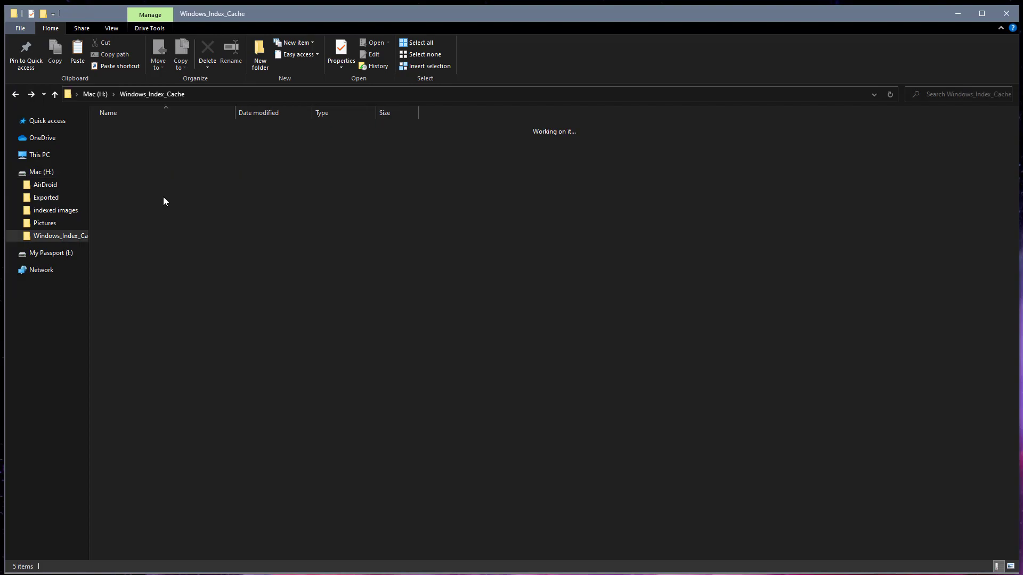
pyautogui.click(58, 227)
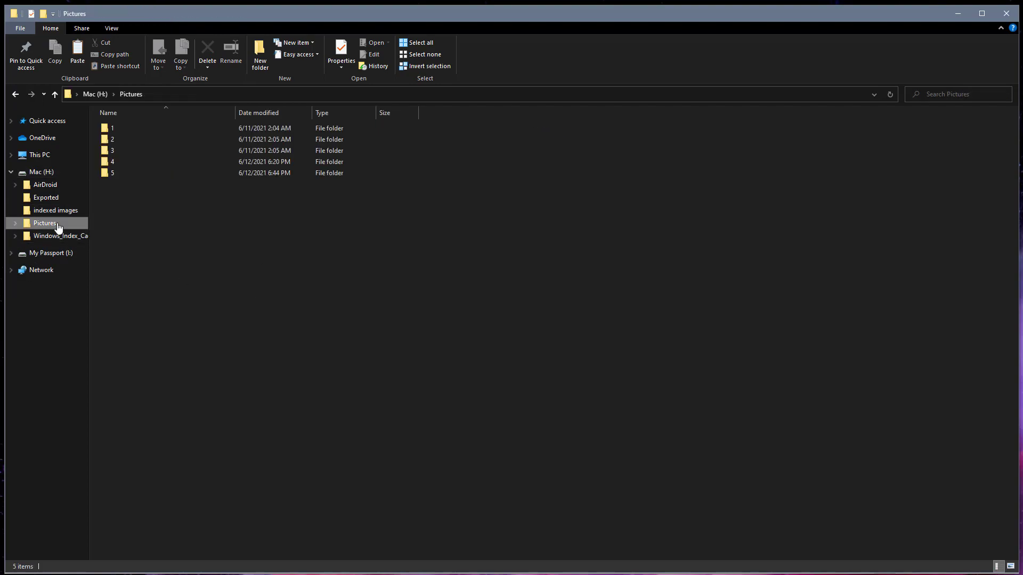
# Scroll through the My Passport (I:) Pictures, then follow Word's winaerotweaker.zip link
pyautogui.click(51, 253)
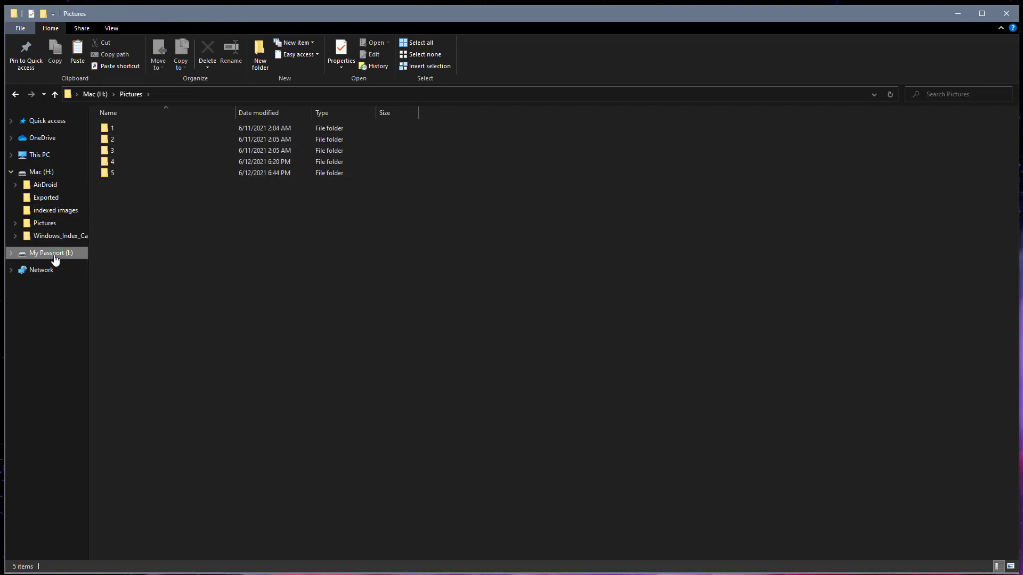
pyautogui.click(121, 142)
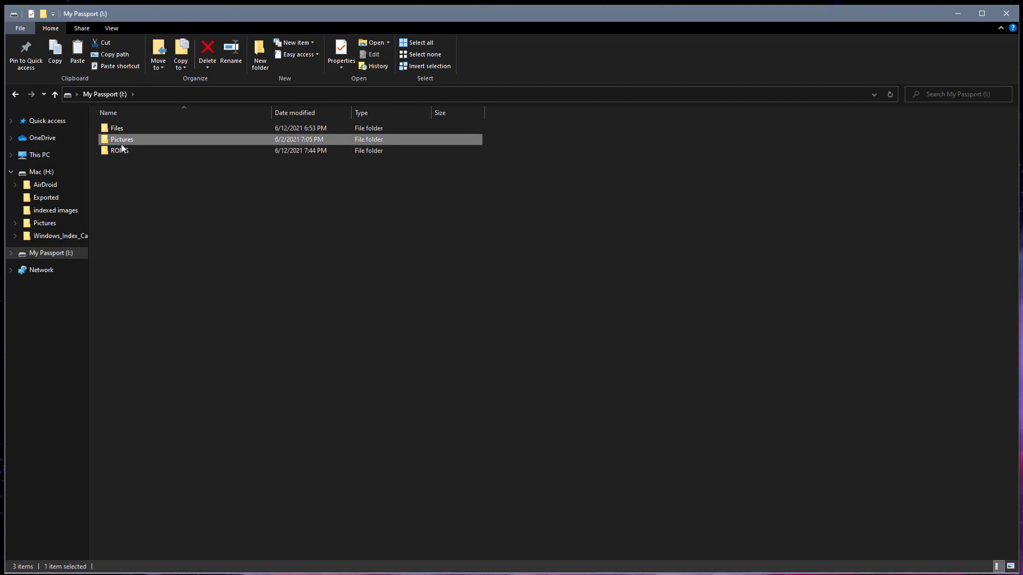
pyautogui.doubleClick(122, 146)
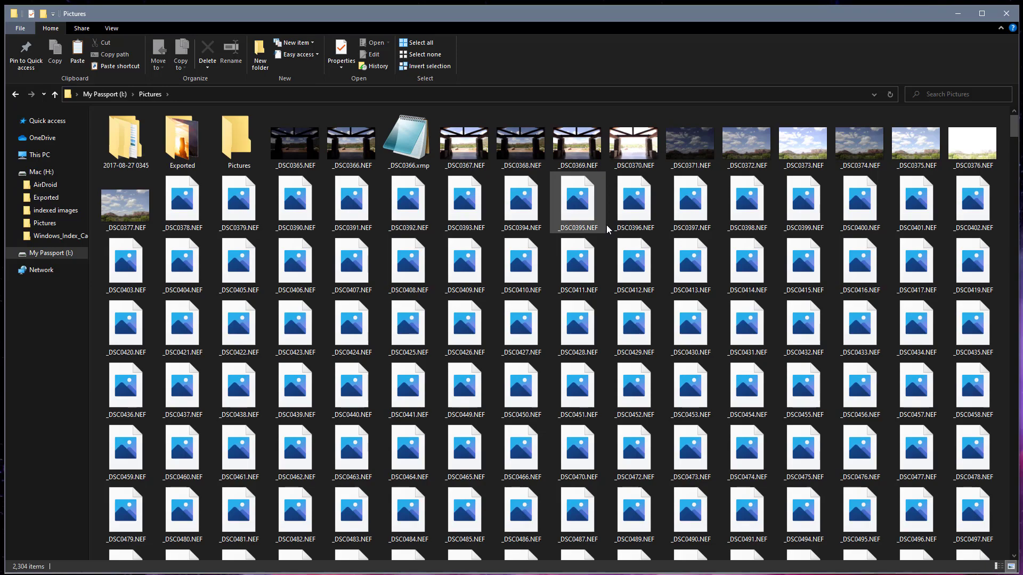
pyautogui.scroll(-3, 461, 287)
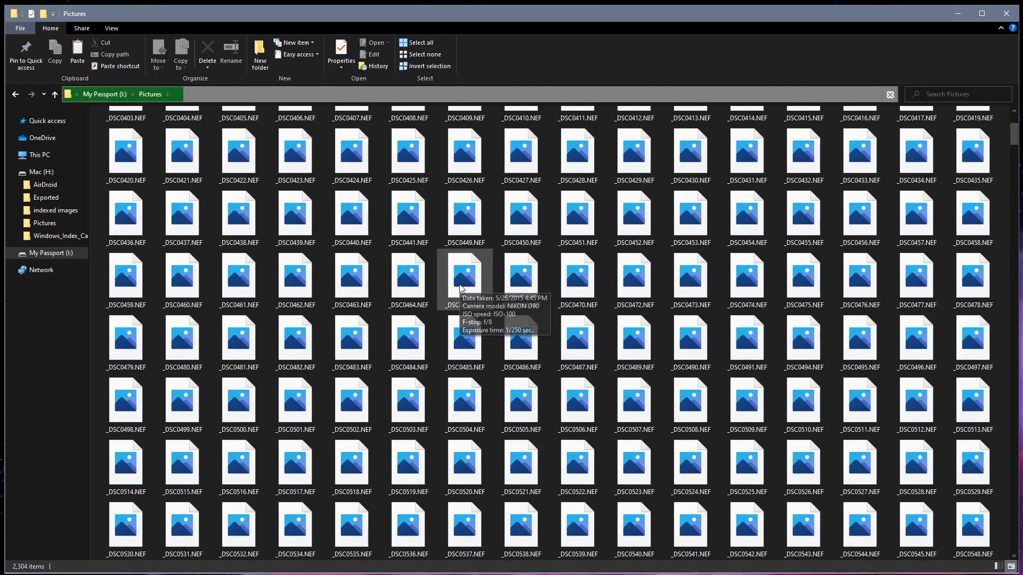
pyautogui.scroll(-7, 461, 288)
pyautogui.scroll(-3, 461, 289)
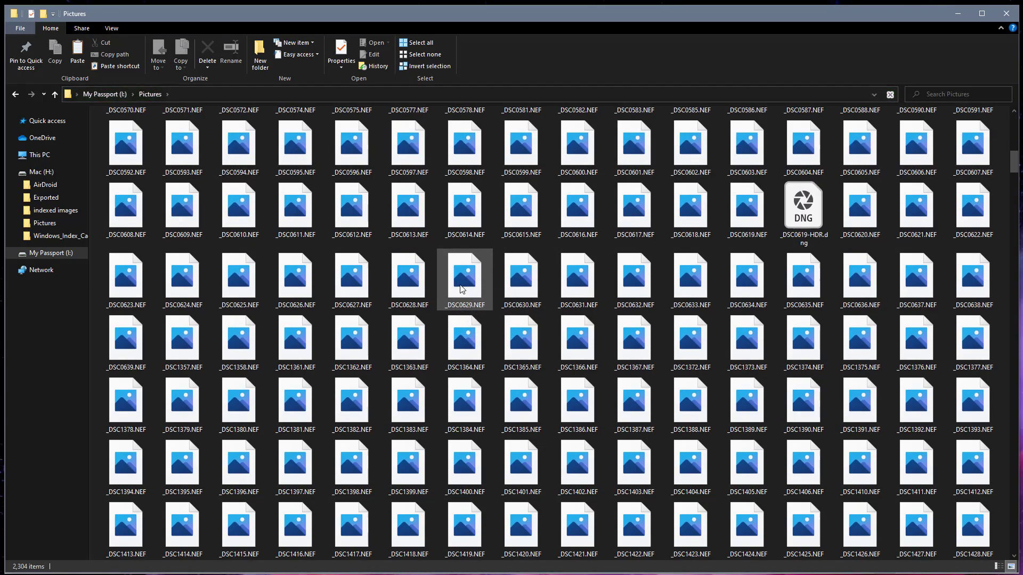
pyautogui.scroll(-3, 461, 288)
pyautogui.scroll(3, 462, 289)
pyautogui.scroll(-3, 462, 289)
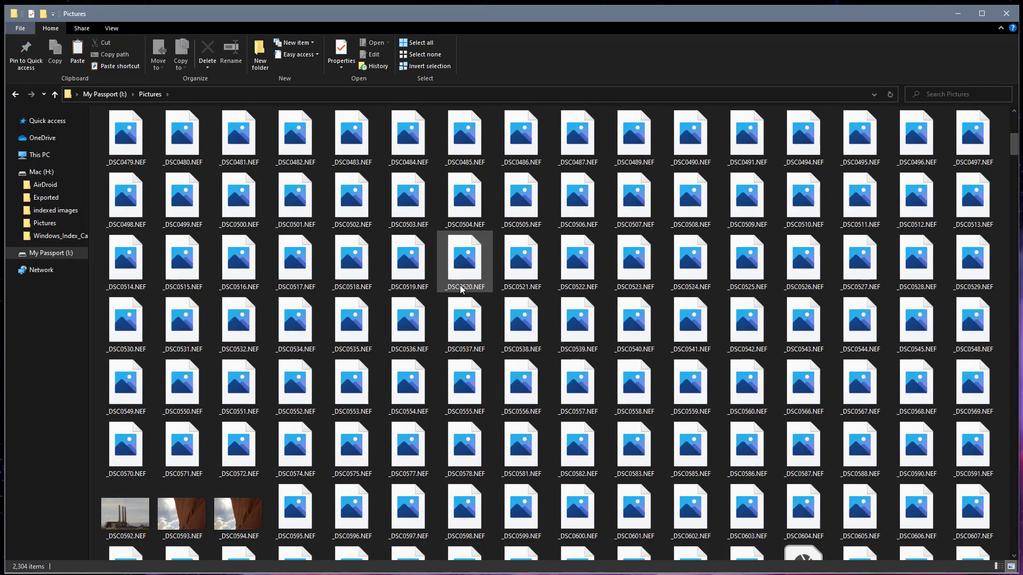
pyautogui.scroll(3, 462, 289)
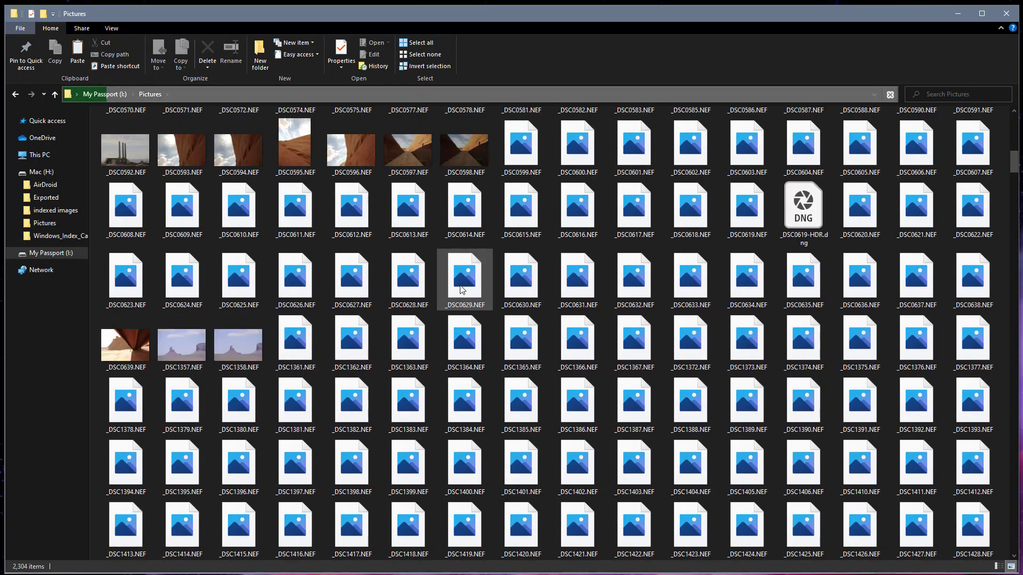
pyautogui.scroll(-3, 462, 290)
pyautogui.scroll(-3, 462, 289)
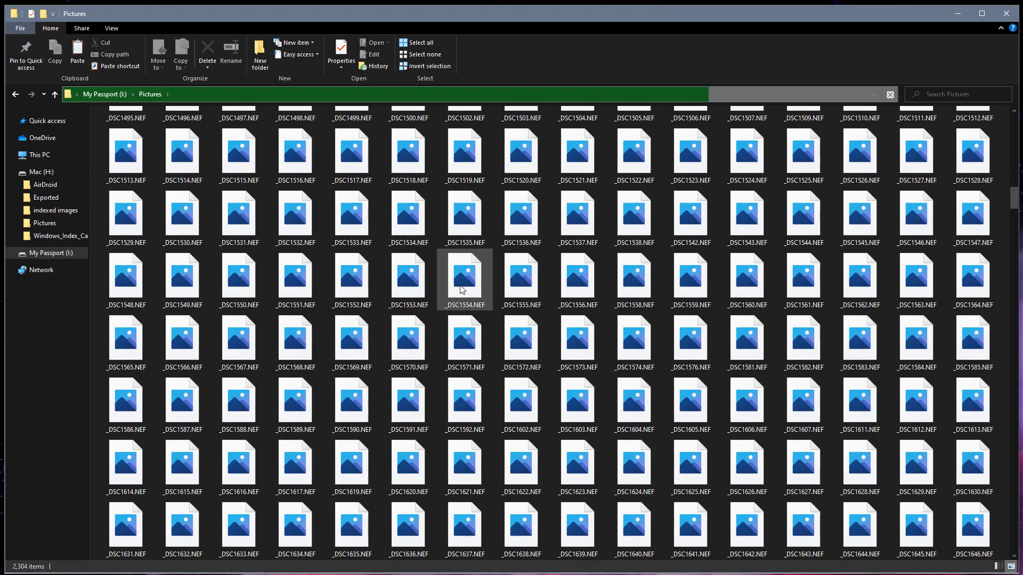
pyautogui.scroll(-2, 462, 289)
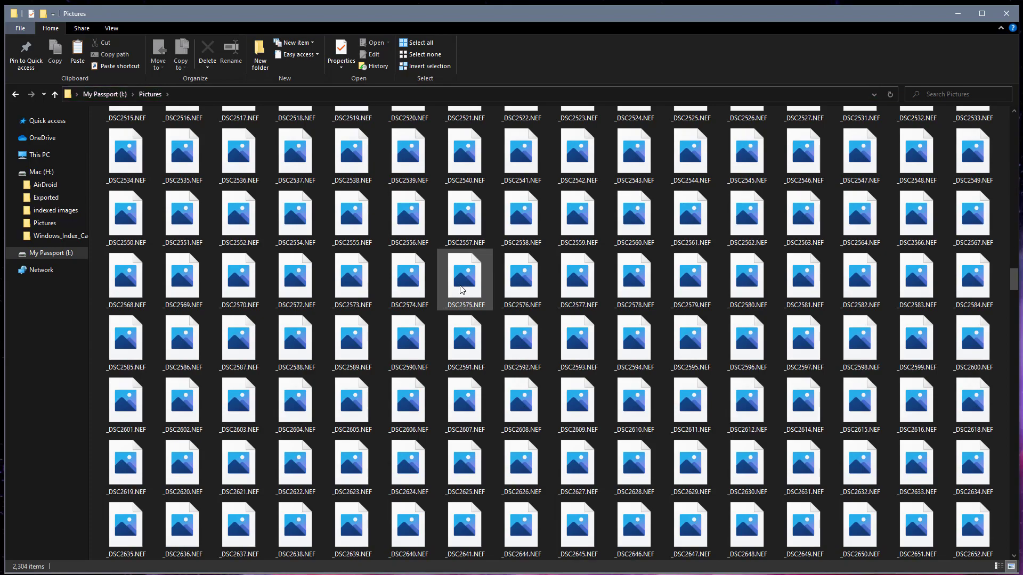
pyautogui.scroll(3, 462, 289)
pyautogui.scroll(10, 461, 248)
pyautogui.scroll(10, 462, 248)
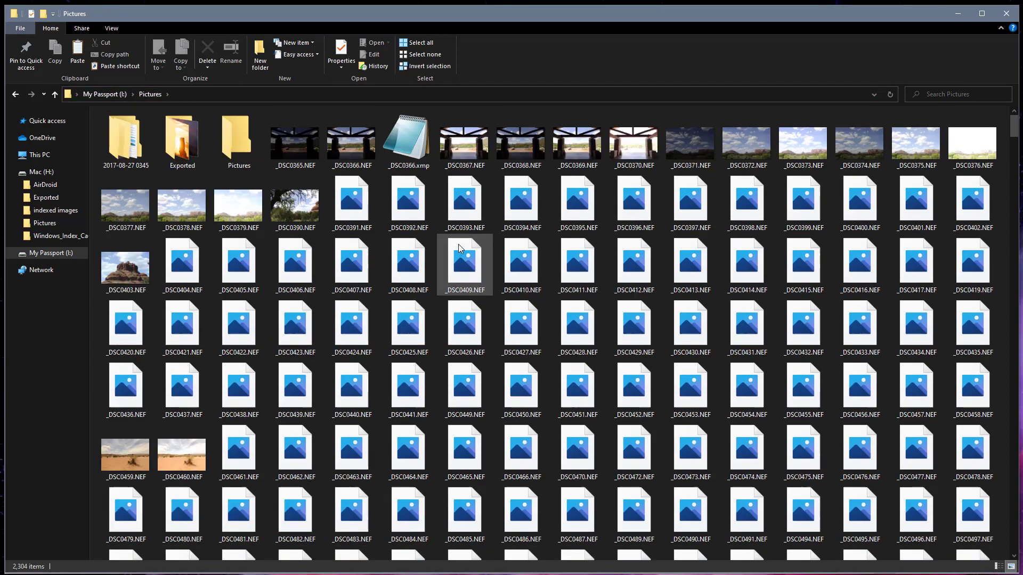
pyautogui.scroll(-3, 462, 248)
pyautogui.scroll(3, 461, 249)
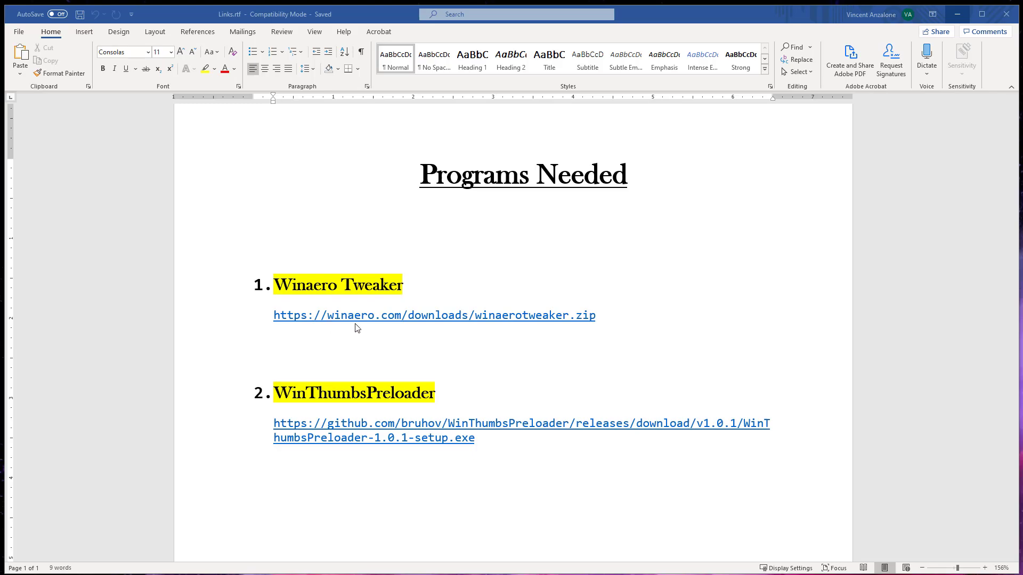
pyautogui.keyDown('ctrl'); pyautogui.click(431, 316); pyautogui.keyUp('ctrl')
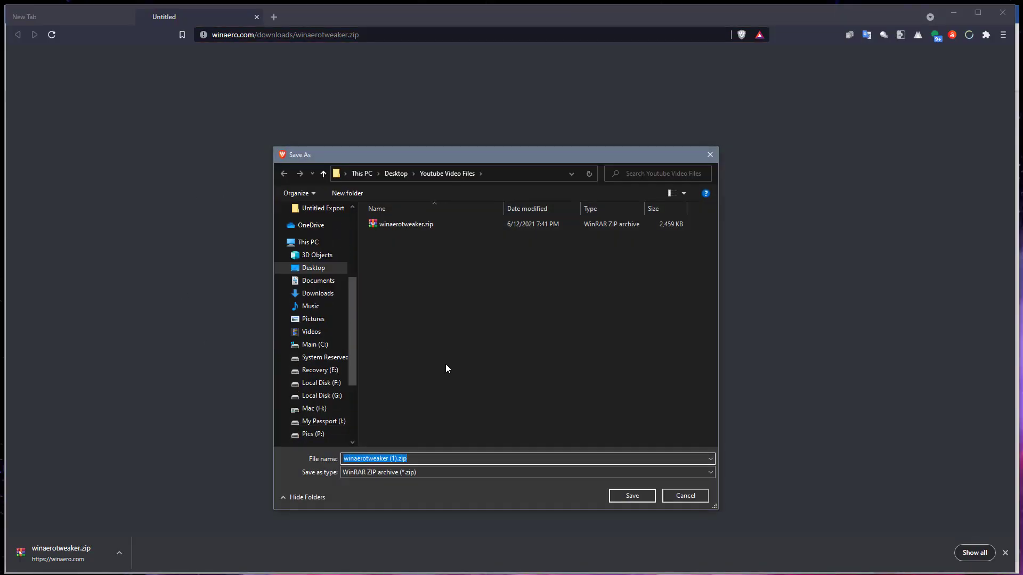
# Confirm the Save As dialog to download the Winaero Tweaker zip into Youtube Video Files
pyautogui.click(632, 496)
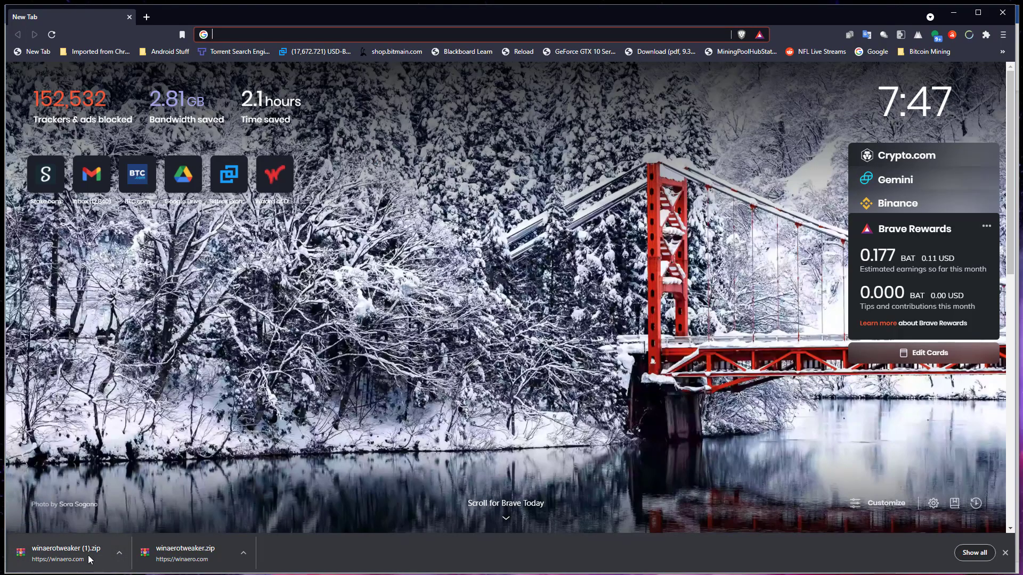
# Open winaerotweaker (1).zip in WinRAR and run WinaeroTweaker-0.19.1.0-setup.exe as administrator
pyautogui.click(64, 553)
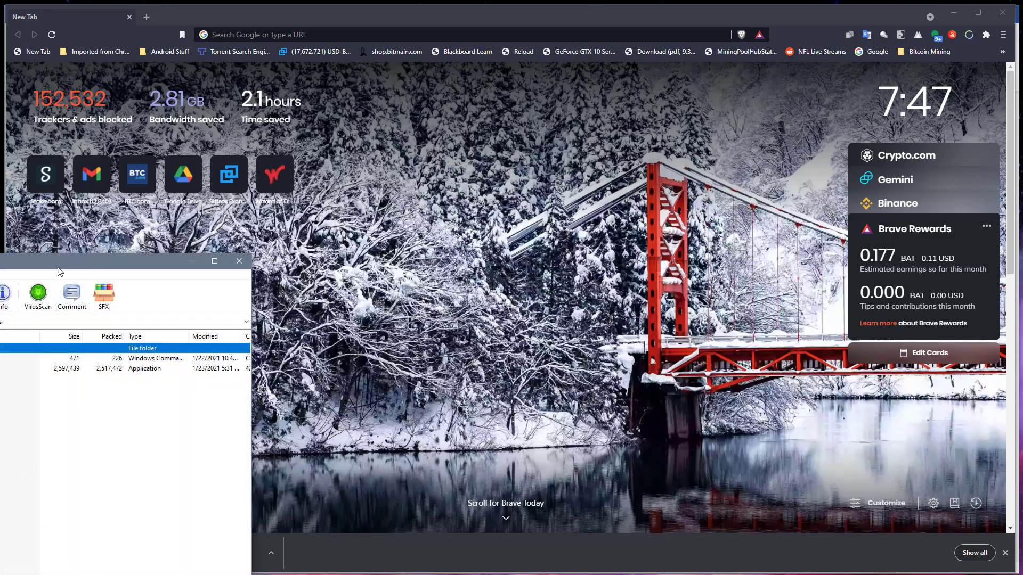
pyautogui.moveTo(59, 271); pyautogui.dragTo(576, 141)
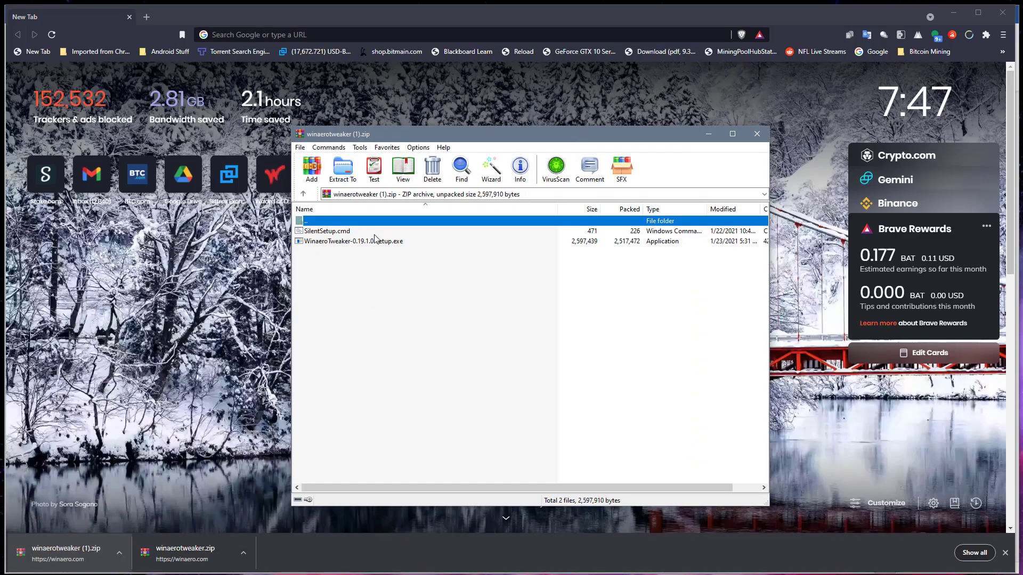
pyautogui.doubleClick(322, 243)
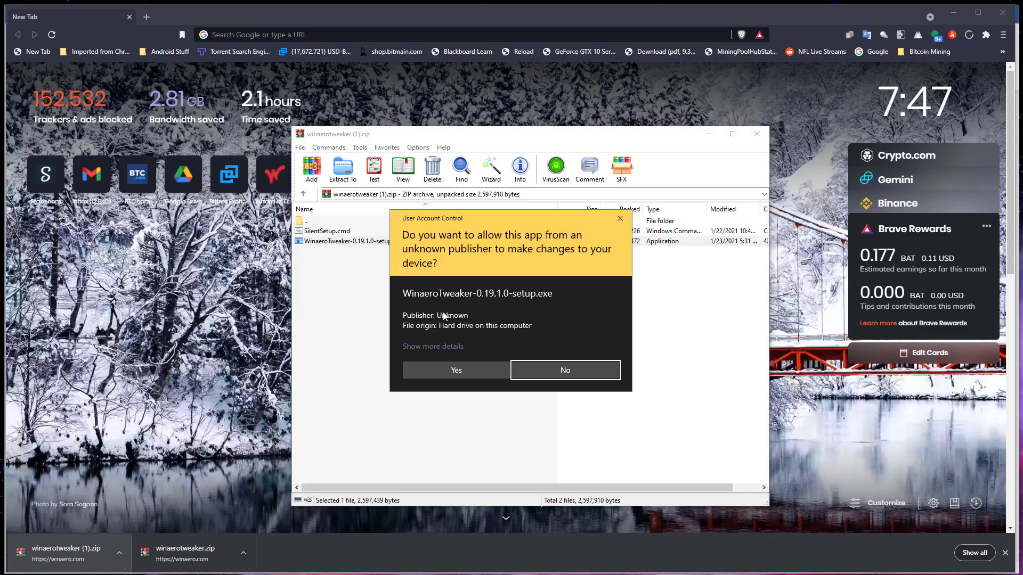
pyautogui.click(443, 375)
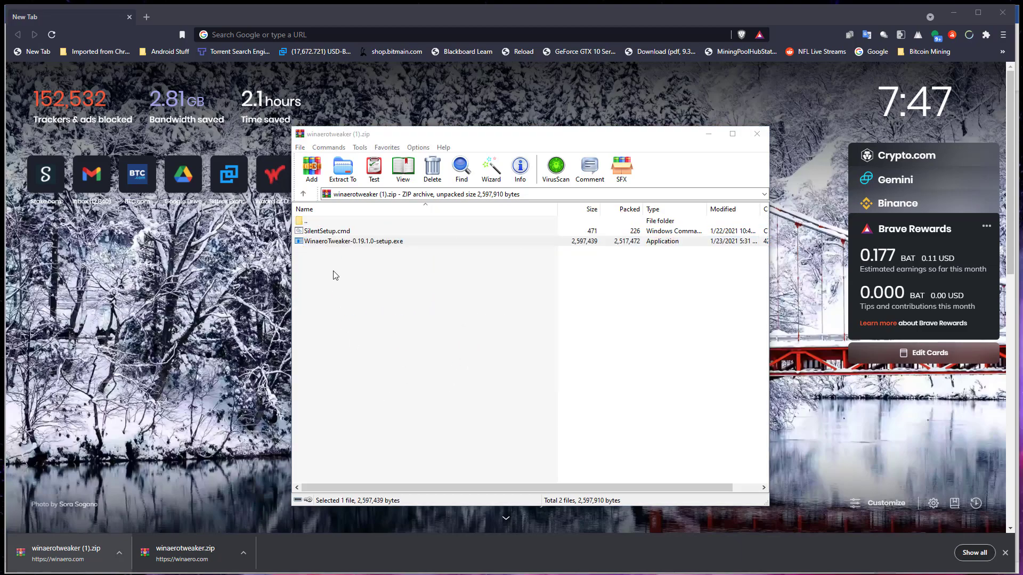
# Install Winaero Tweaker 0.19.1.0 with default folders and a desktop icon, skipping Winaero.com
pyautogui.click(579, 380)
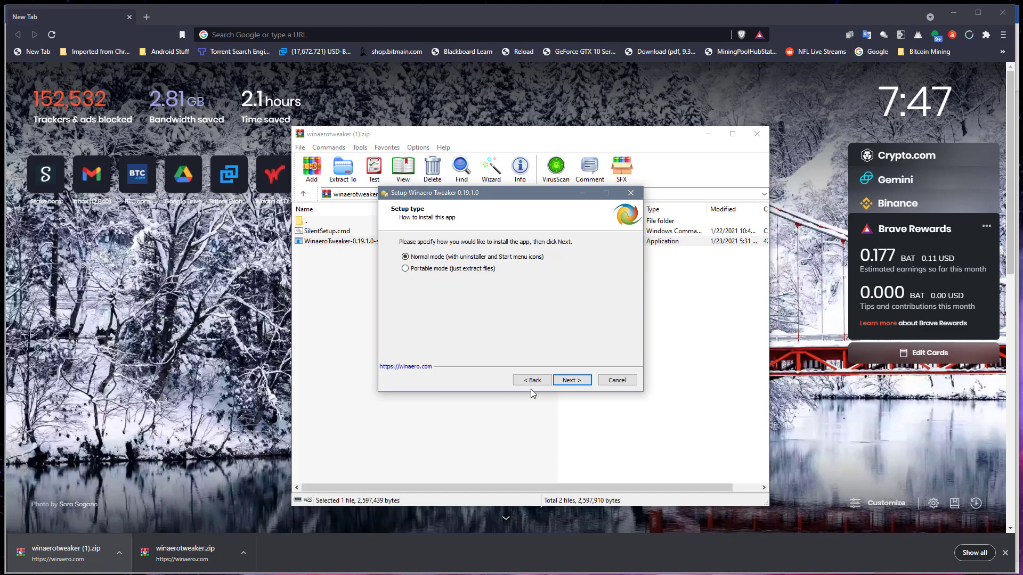
pyautogui.click(571, 381)
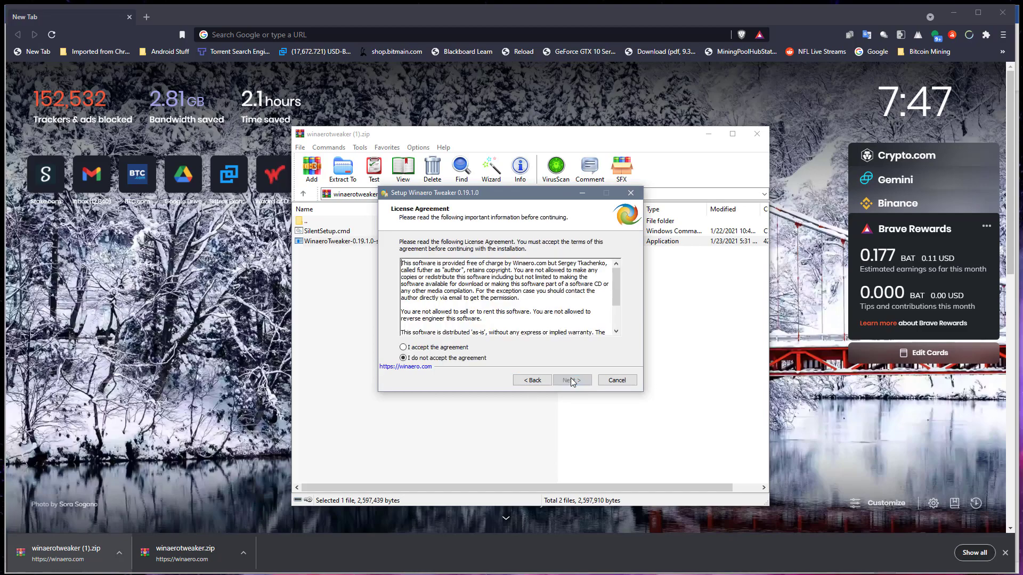
pyautogui.click(411, 348)
pyautogui.click(571, 381)
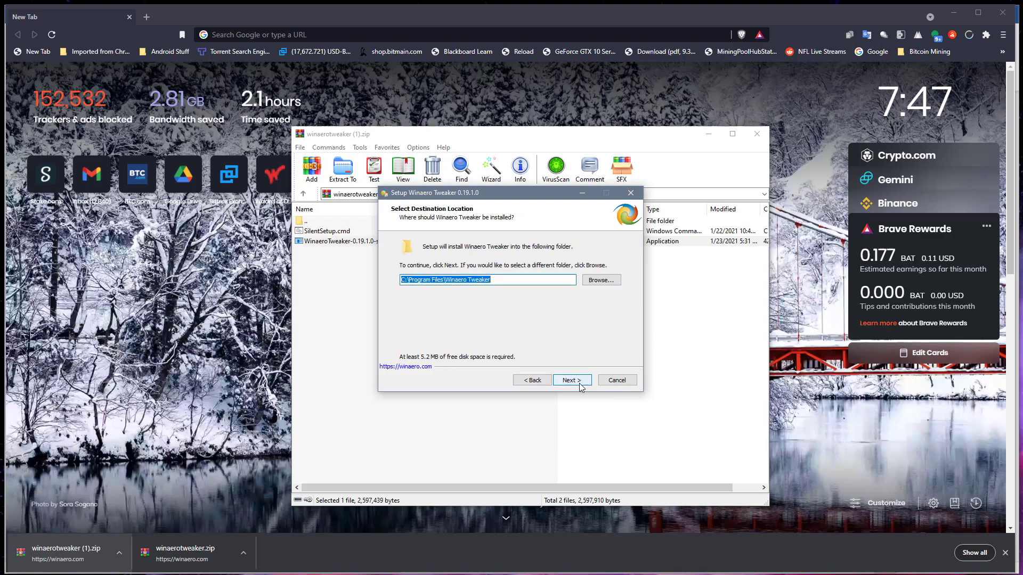
pyautogui.click(573, 381)
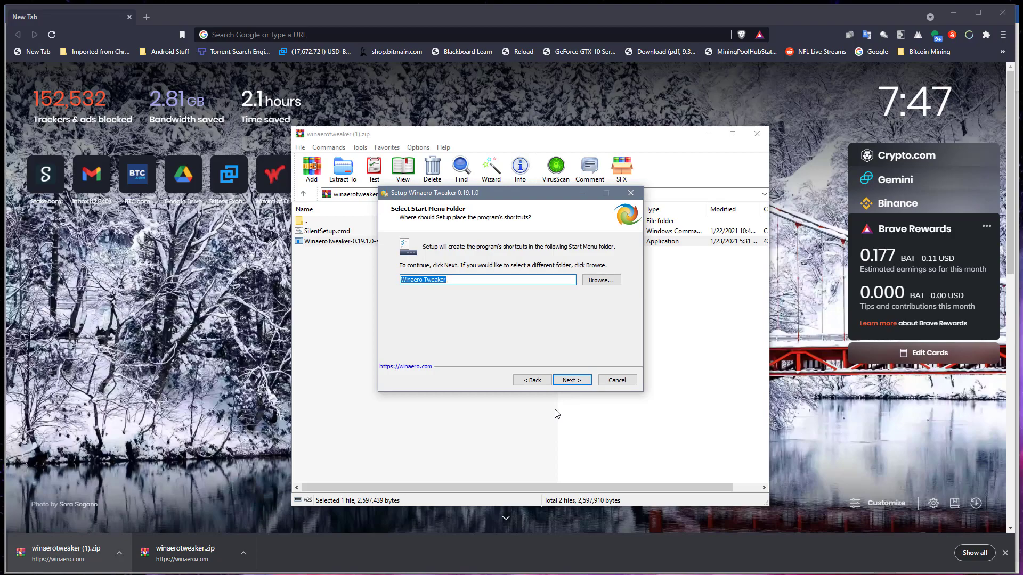
pyautogui.click(576, 380)
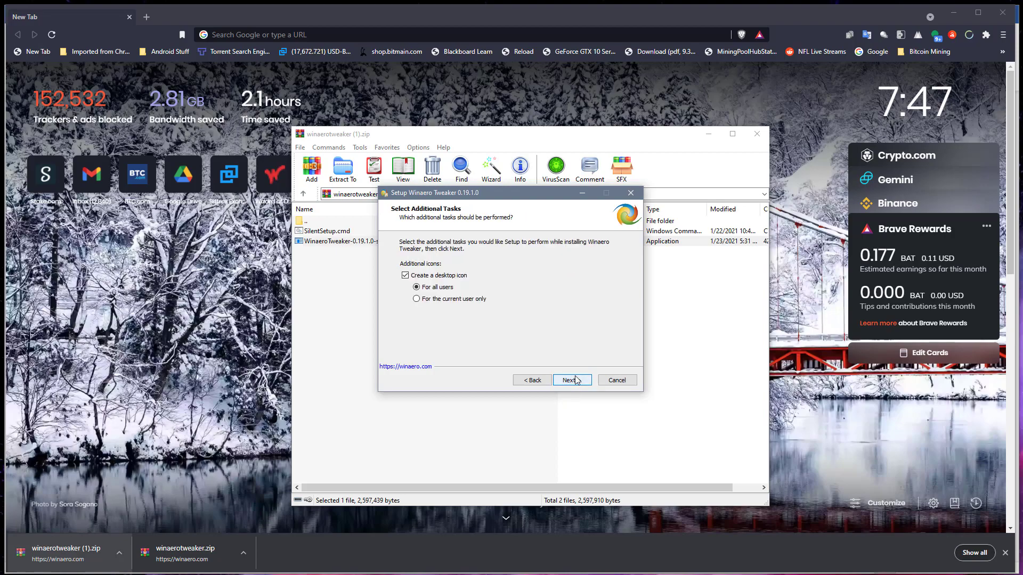
pyautogui.click(572, 380)
pyautogui.click(573, 381)
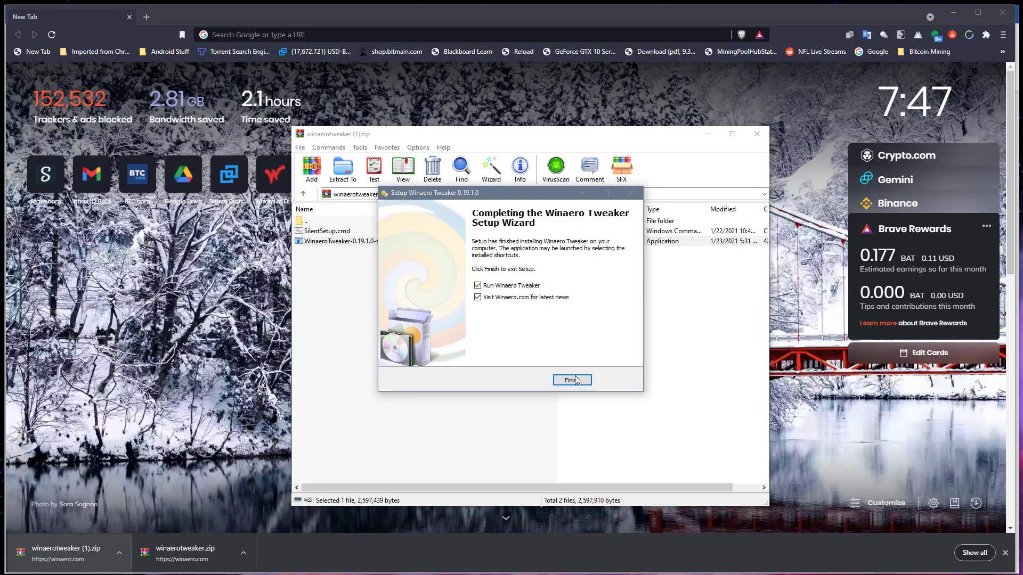
pyautogui.click(497, 300)
pyautogui.click(569, 379)
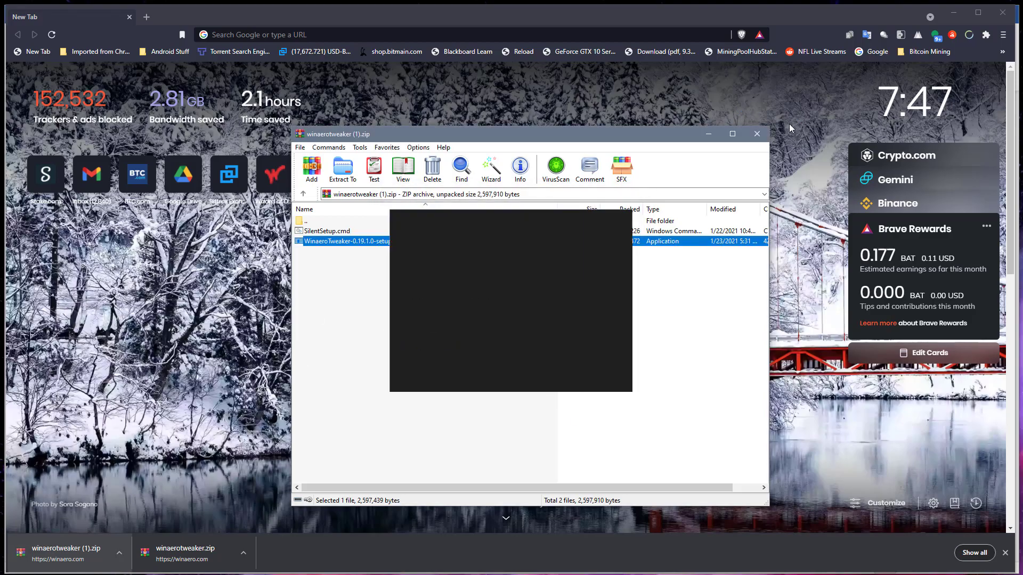
# Close WinRAR, allow Winaero Tweaker to run, and minimize Brave and Word
pyautogui.click(756, 132)
pyautogui.click(436, 366)
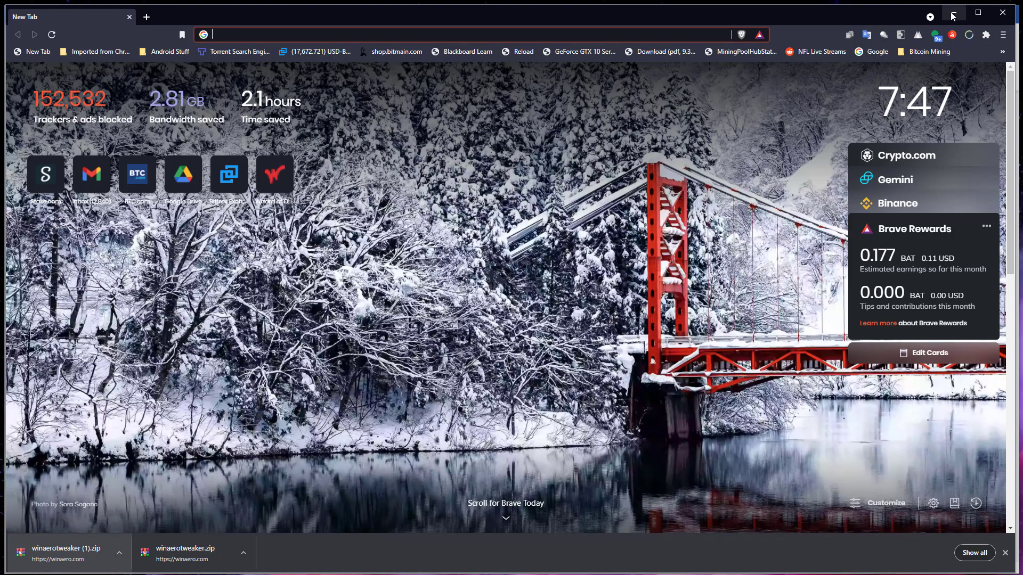
pyautogui.click(953, 16)
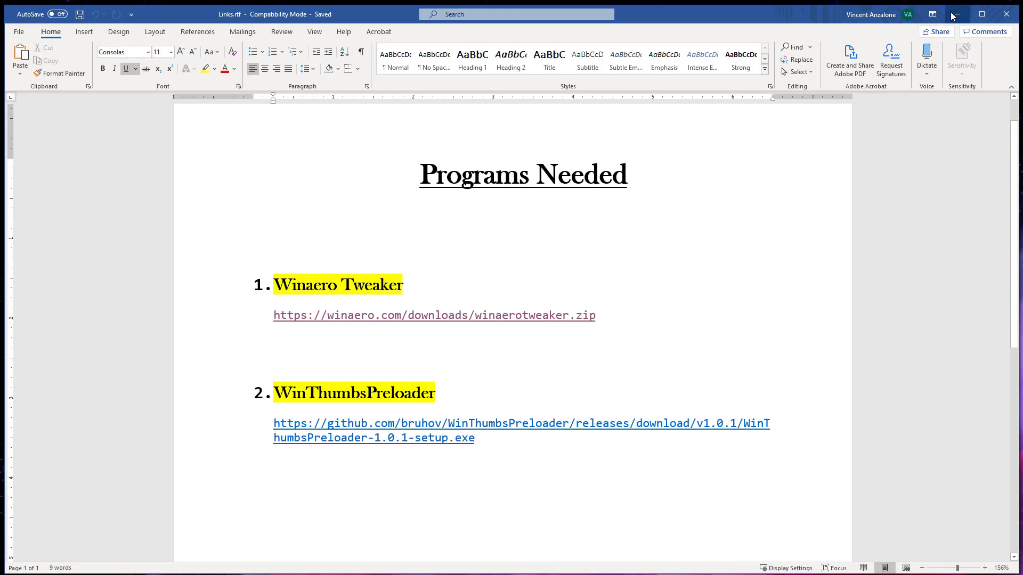
pyautogui.click(953, 16)
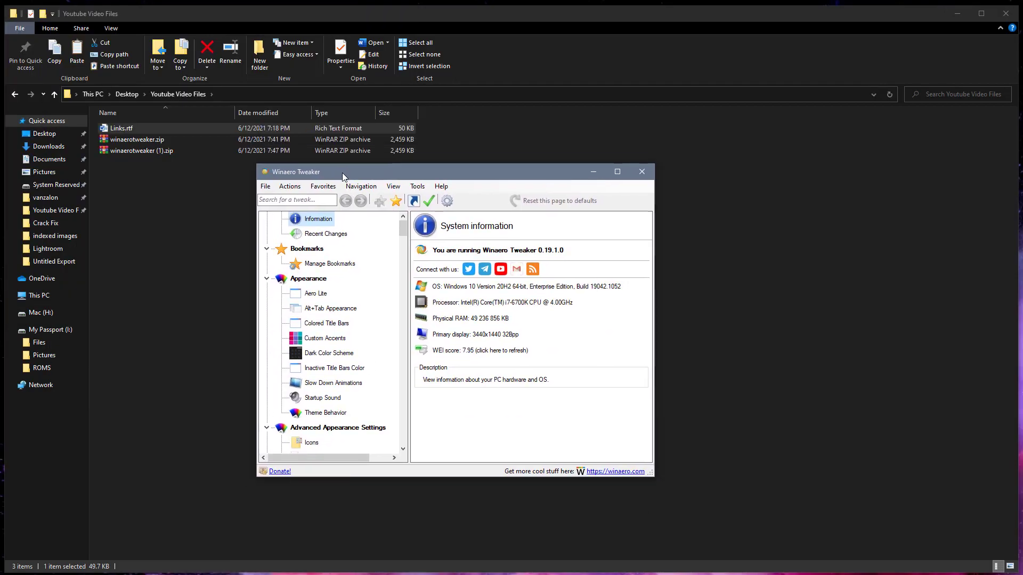
# Stretch the Winaero Tweaker window's top edge upward and browse the tweak category tree
pyautogui.moveTo(127, 191); pyautogui.dragTo(118, 140)
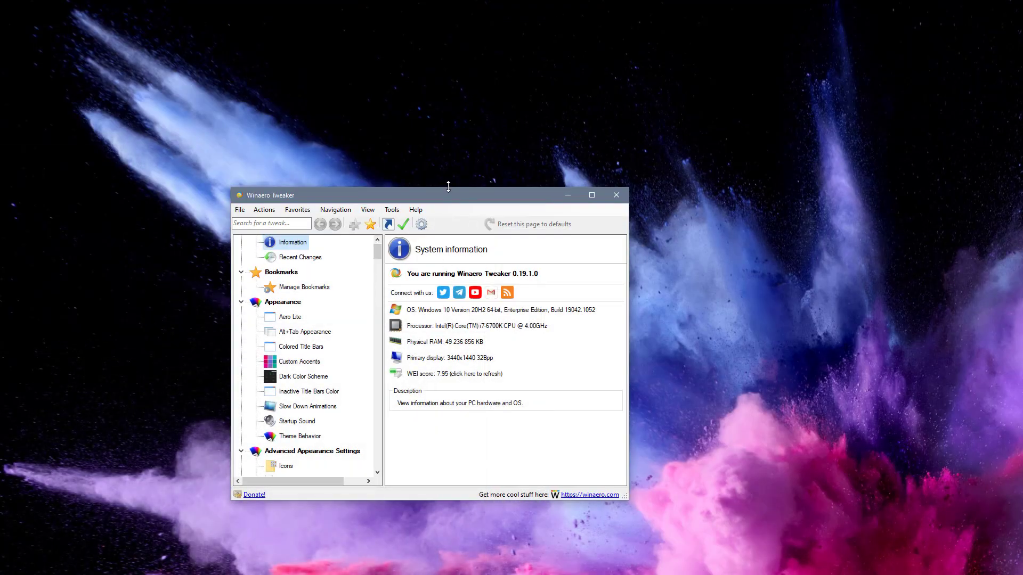
pyautogui.moveTo(449, 188); pyautogui.dragTo(449, 36)
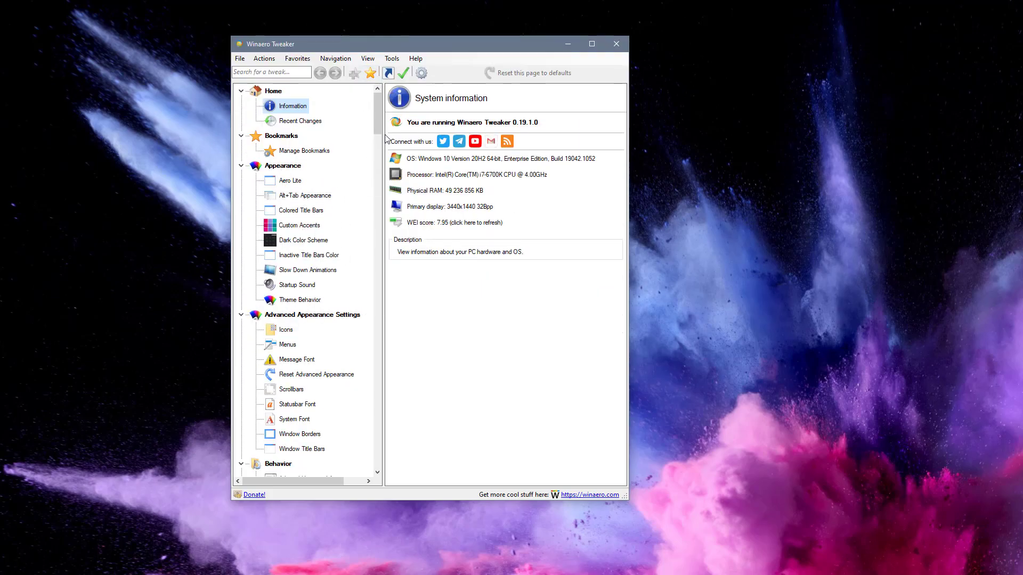
pyautogui.moveTo(377, 120); pyautogui.dragTo(376, 125)
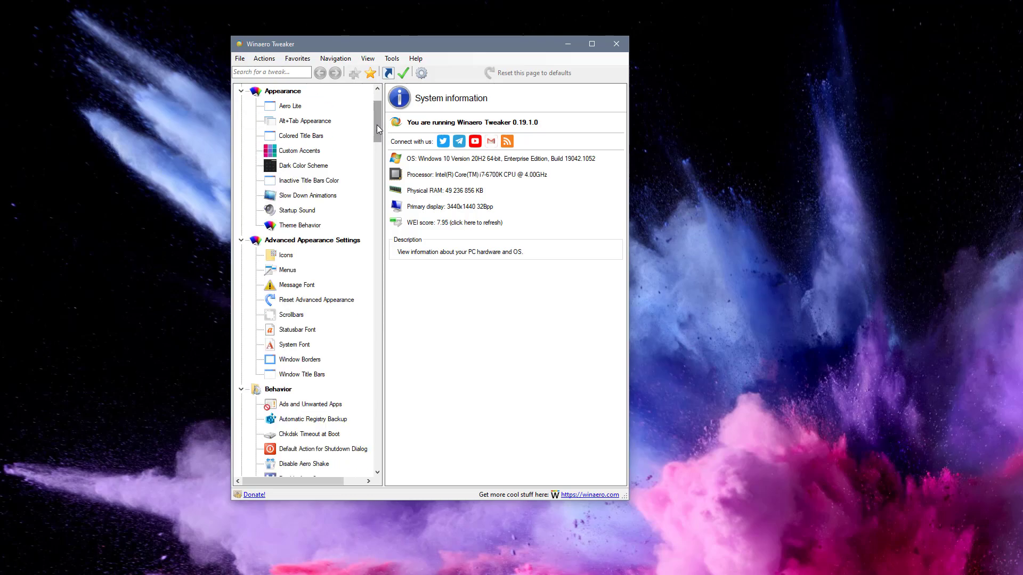
pyautogui.moveTo(376, 125)
pyautogui.mouseDown()
pyautogui.moveTo(376, 297)
pyautogui.moveTo(344, 71)
pyautogui.mouseUp()
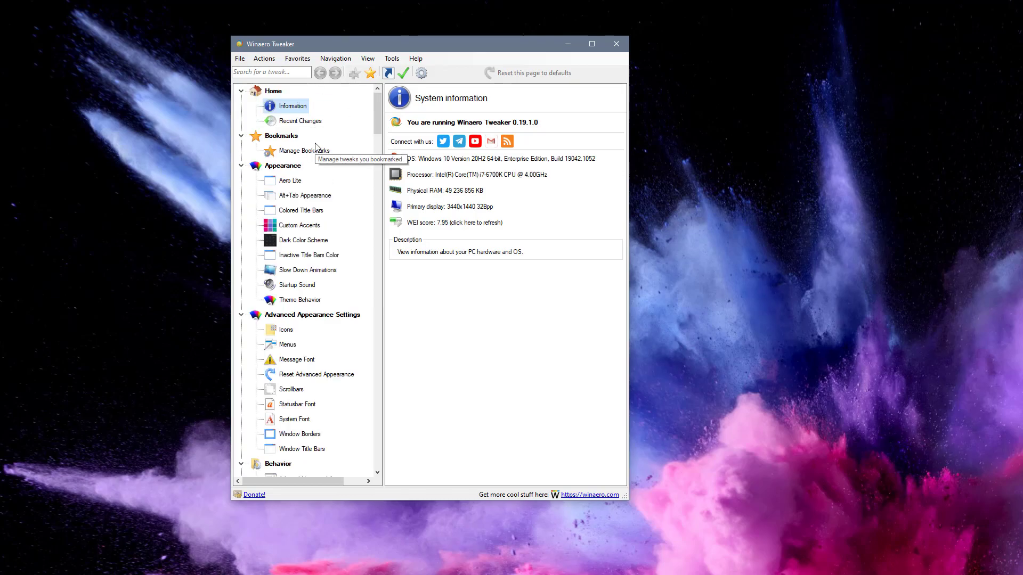
# Search 'thubbm', tick Behavior \ Keep Thumbnail Cache, and close Winaero Tweaker
pyautogui.click(258, 71)
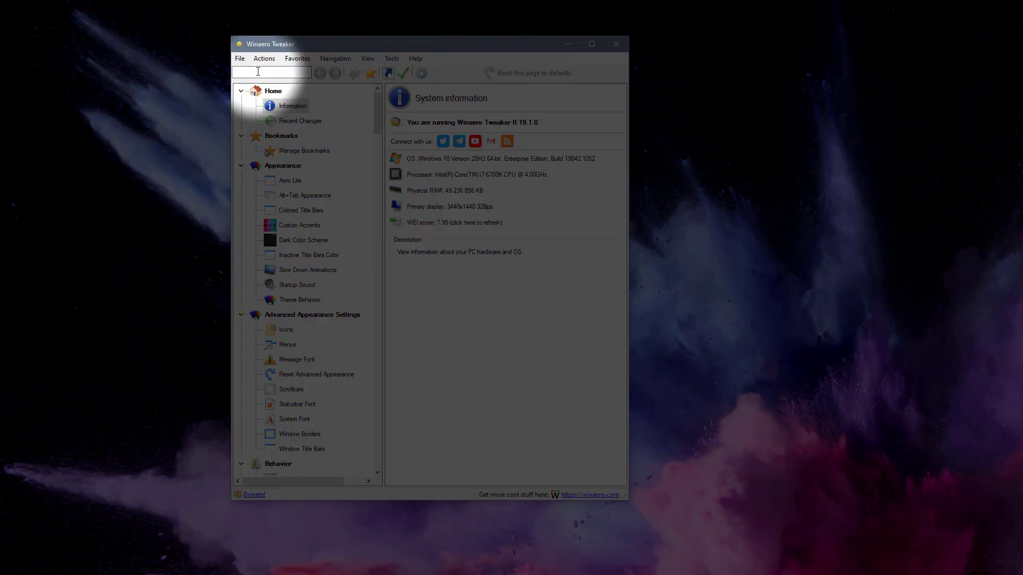
pyautogui.write('thu')
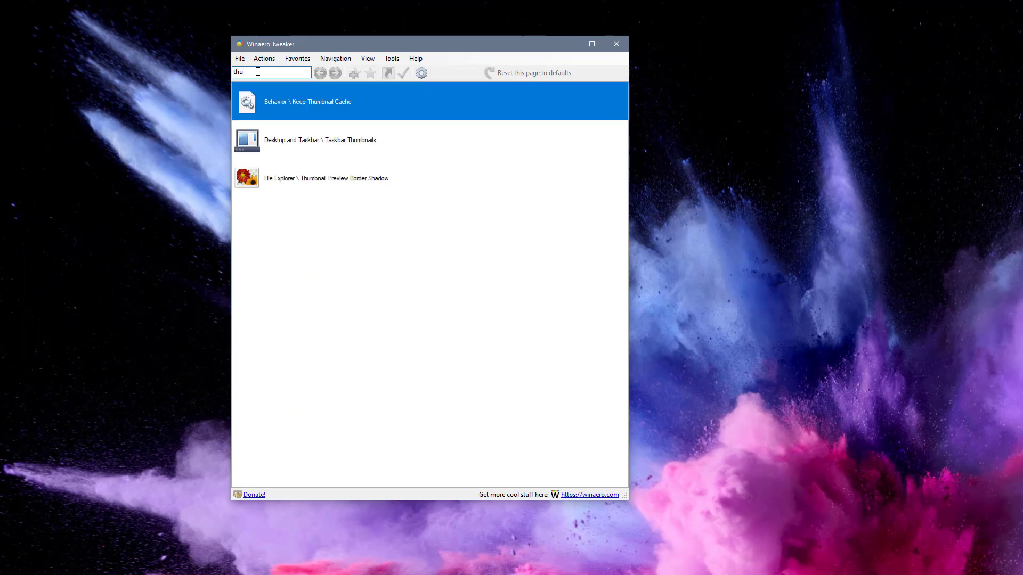
pyautogui.write('bbm')
pyautogui.doubleClick(295, 107)
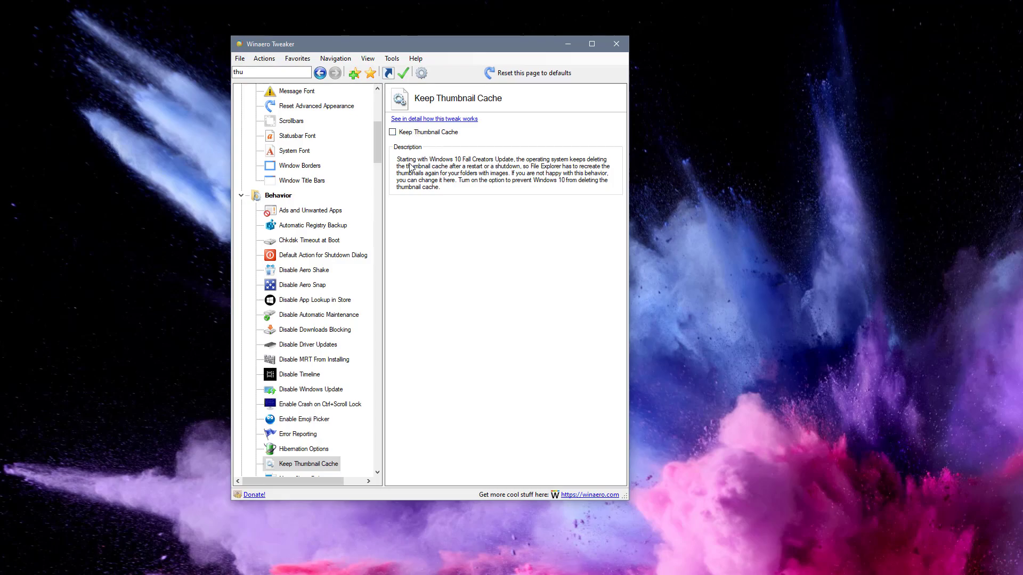
pyautogui.click(392, 132)
pyautogui.click(240, 58)
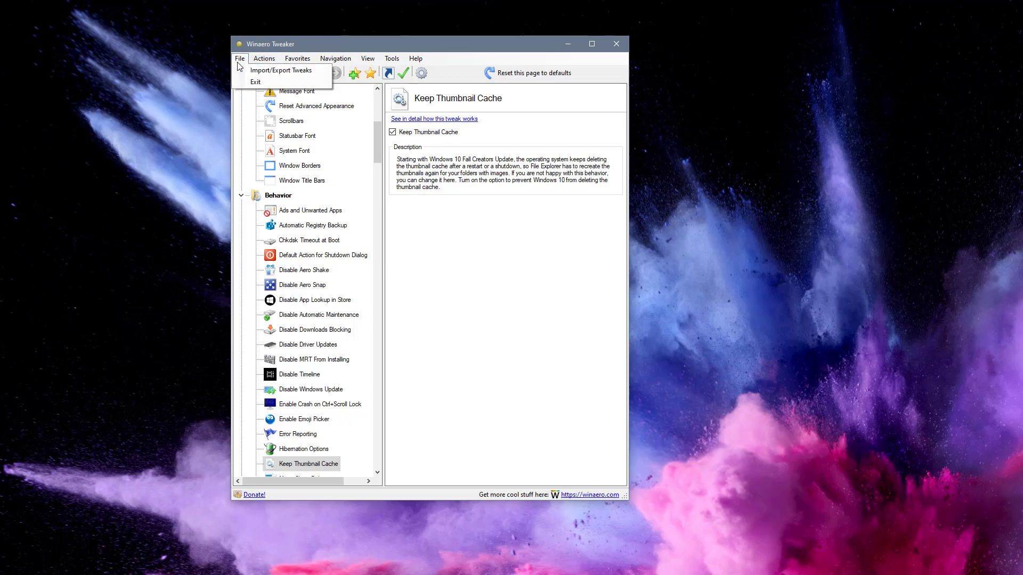
pyautogui.click(470, 46)
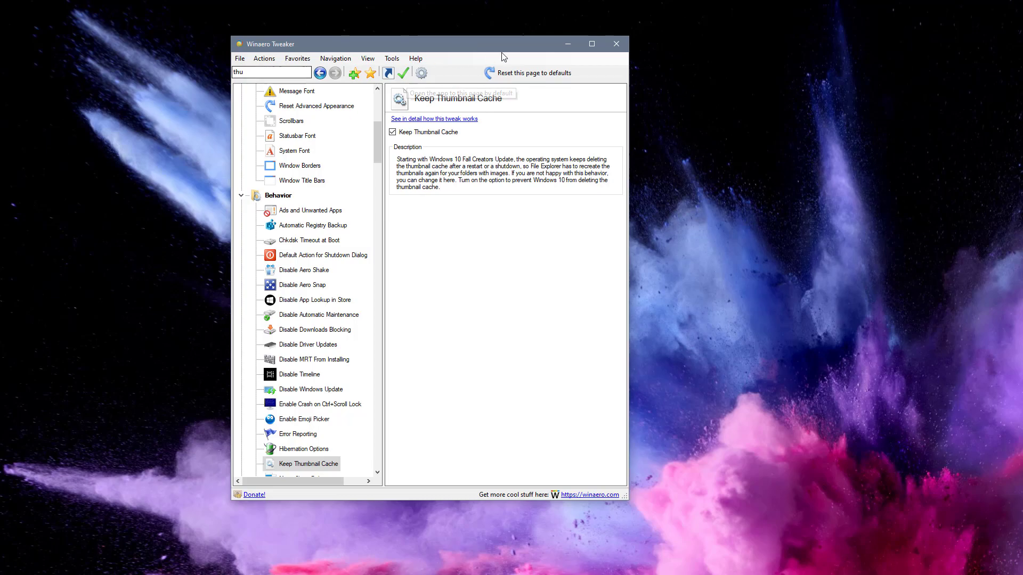
pyautogui.click(615, 44)
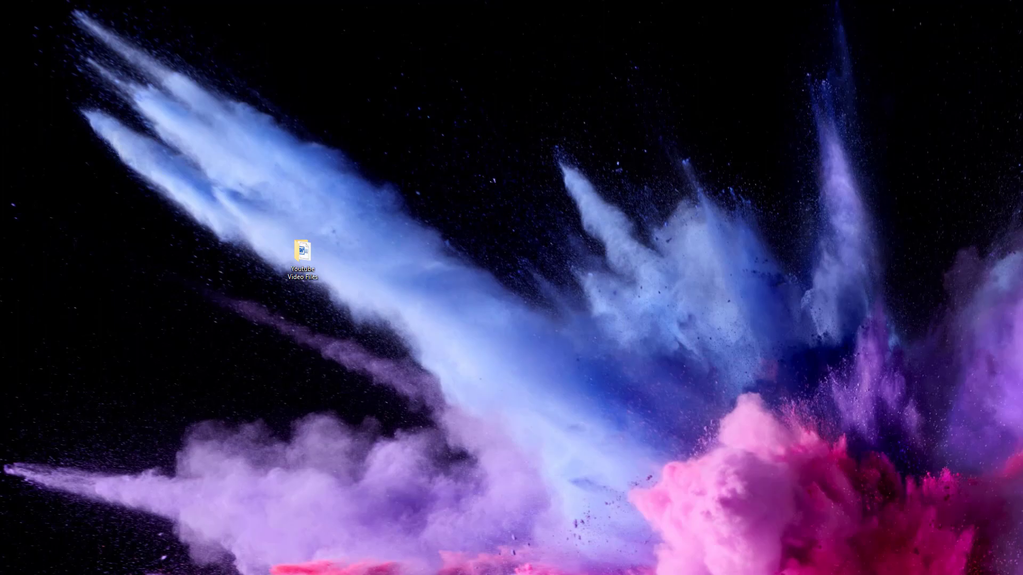
# Revisit My Passport (I:) Pictures, scroll past unloaded NEF thumbnails, then minimize File Explorer
pyautogui.scroll(-5, 522, 341)
pyautogui.scroll(-5, 522, 341)
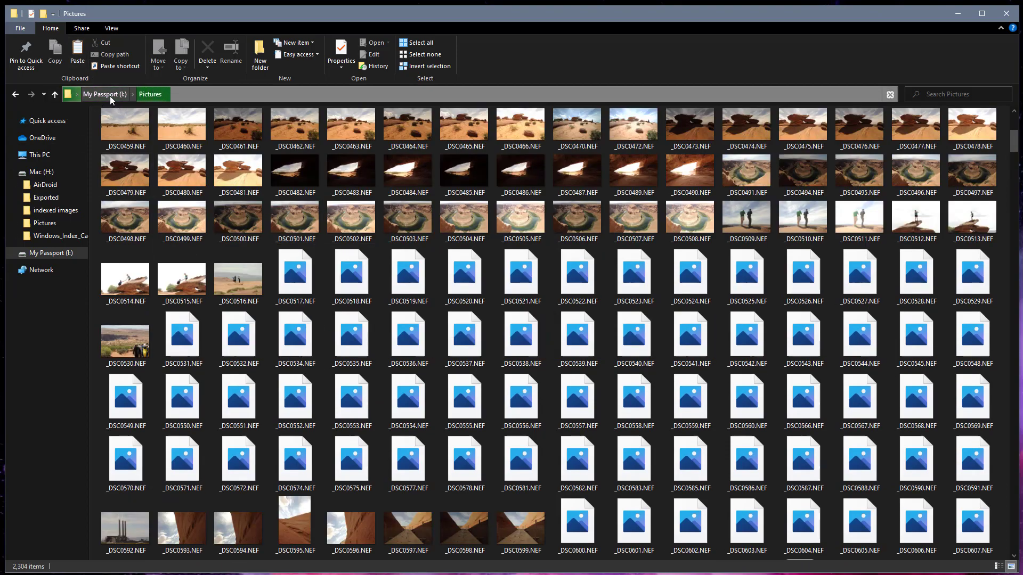
pyautogui.click(110, 95)
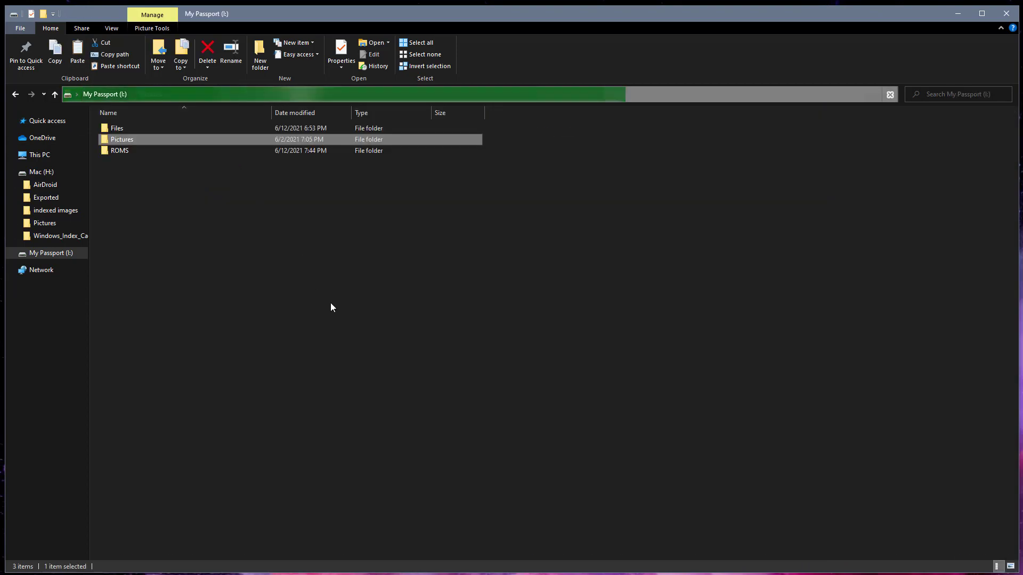
pyautogui.doubleClick(118, 139)
pyautogui.scroll(-5, 527, 442)
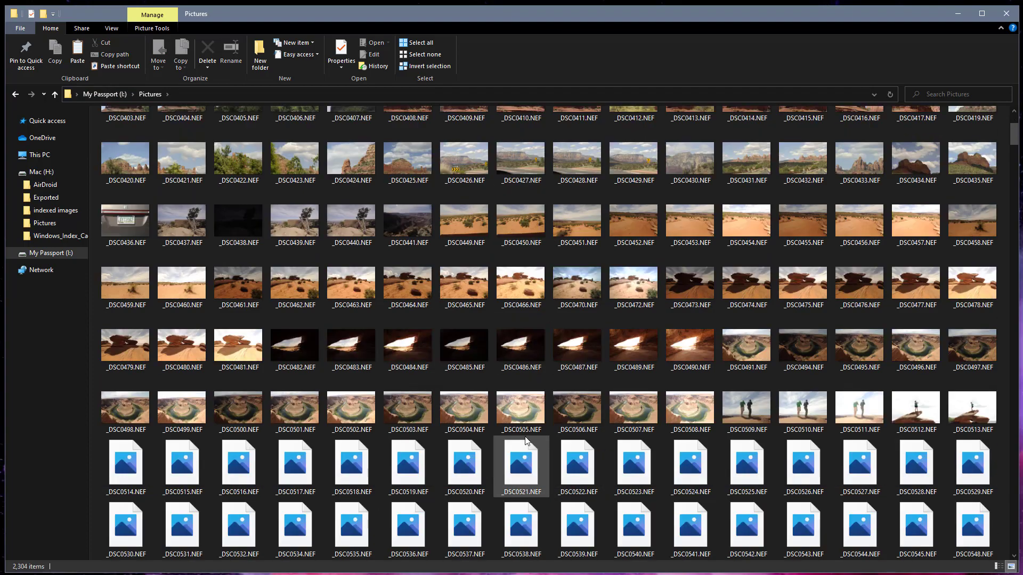
pyautogui.scroll(-6, 527, 441)
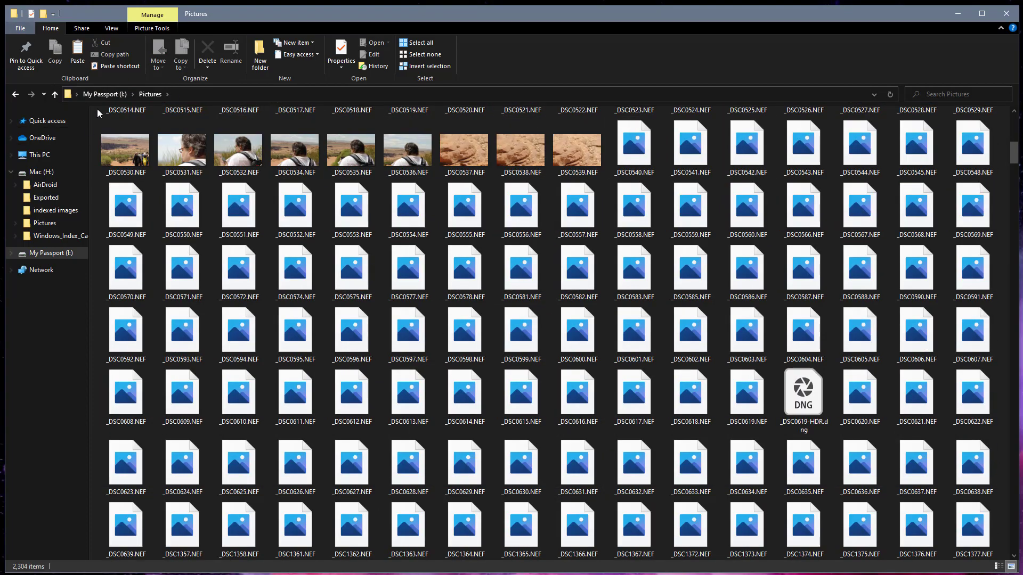
pyautogui.click(107, 94)
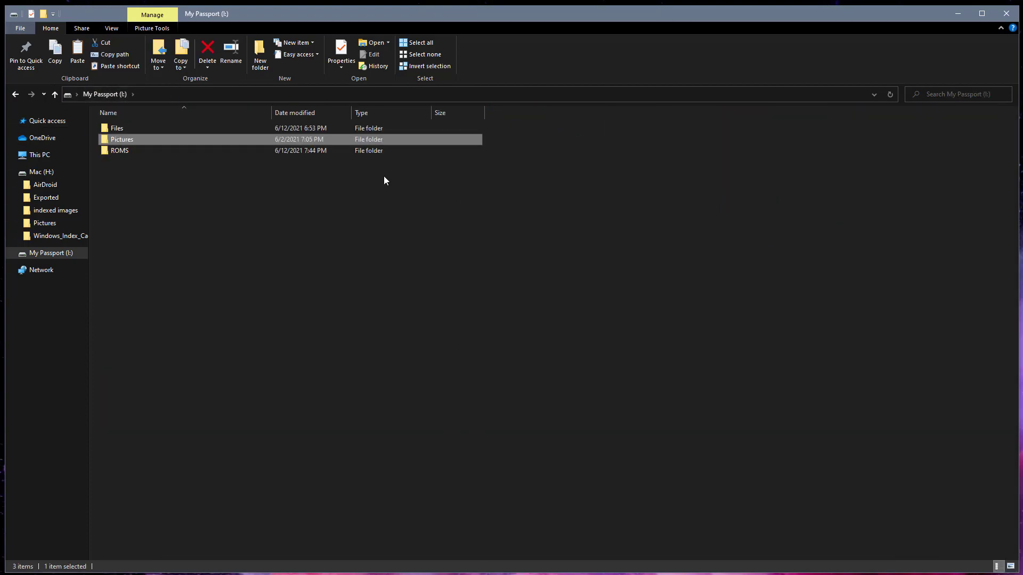
pyautogui.click(958, 14)
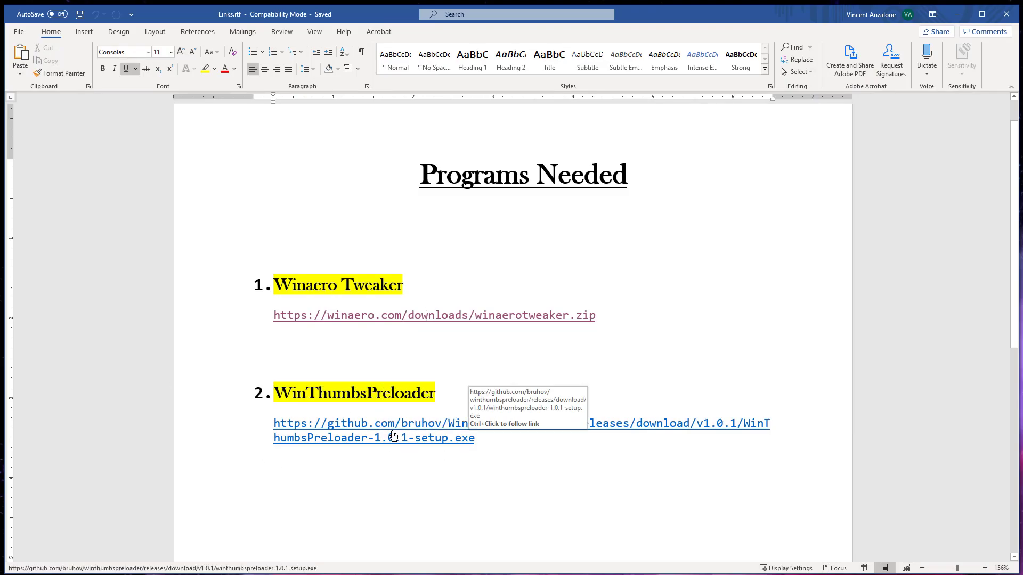
# Follow the WinThumbsPreloader GitHub link in Links.rtf to fetch WinThumbsPreloader-1.0.1-setup.exe
pyautogui.keyDown('ctrl'); pyautogui.click(393, 437); pyautogui.keyUp('ctrl')
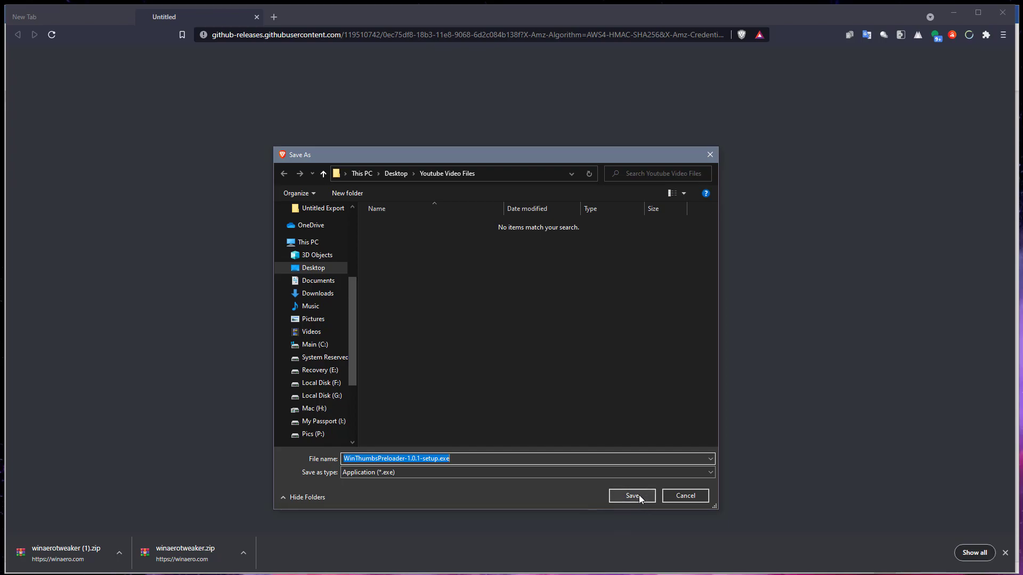
# Save WinThumbsPreloader-1.0.1-setup.exe and run it with administrator approval
pyautogui.click(638, 497)
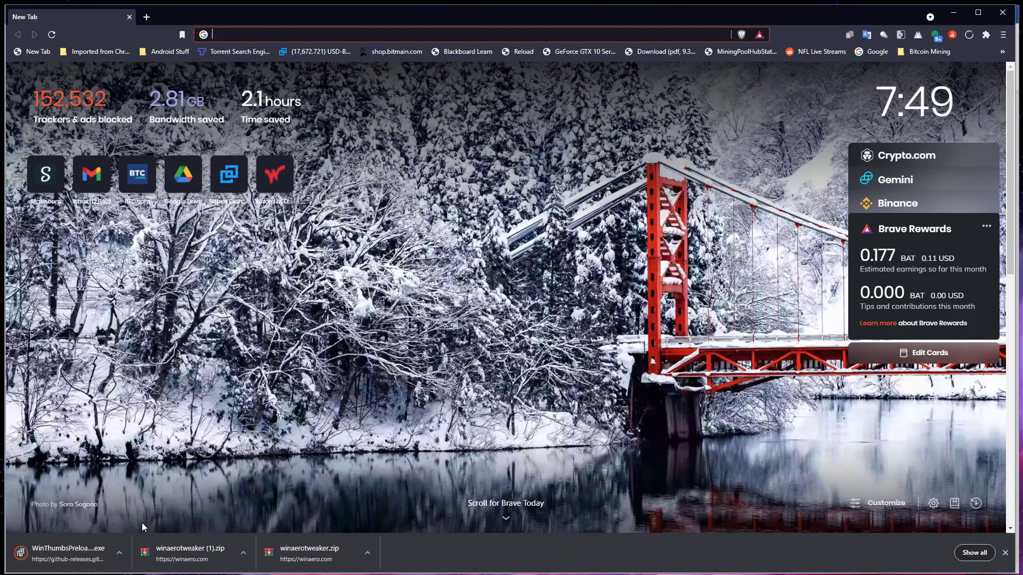
pyautogui.click(49, 558)
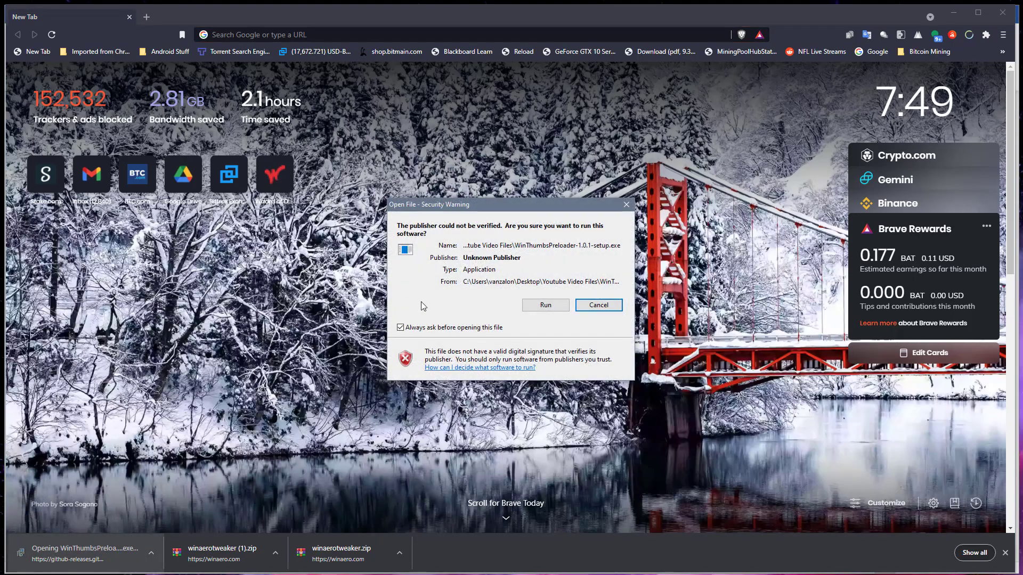
pyautogui.click(548, 306)
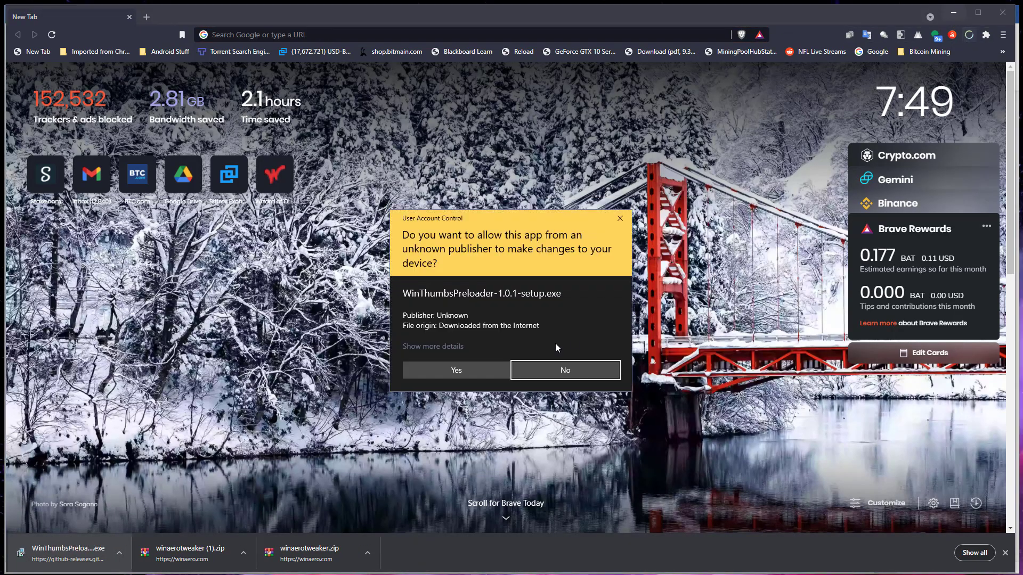
pyautogui.click(460, 372)
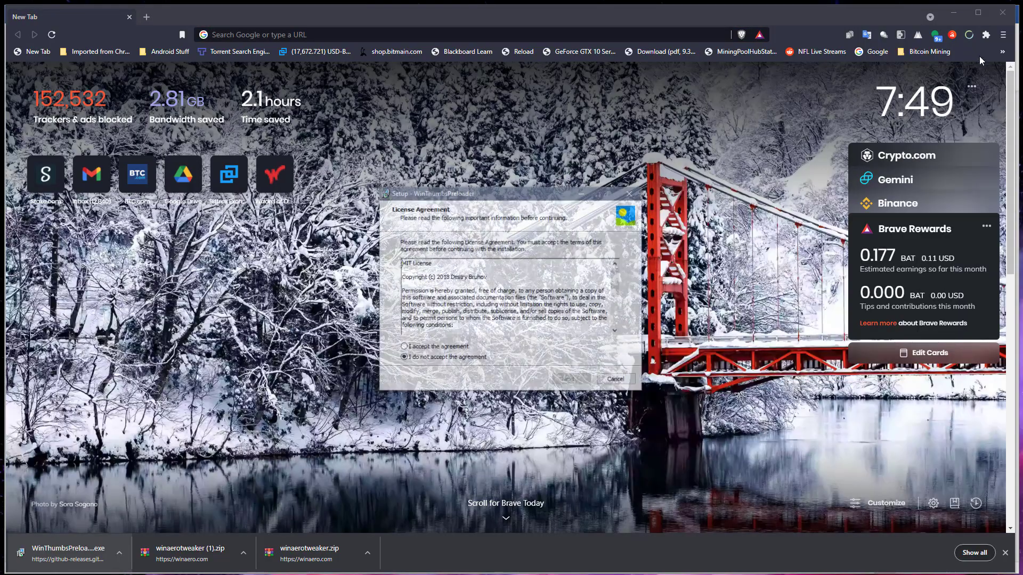
pyautogui.click(954, 12)
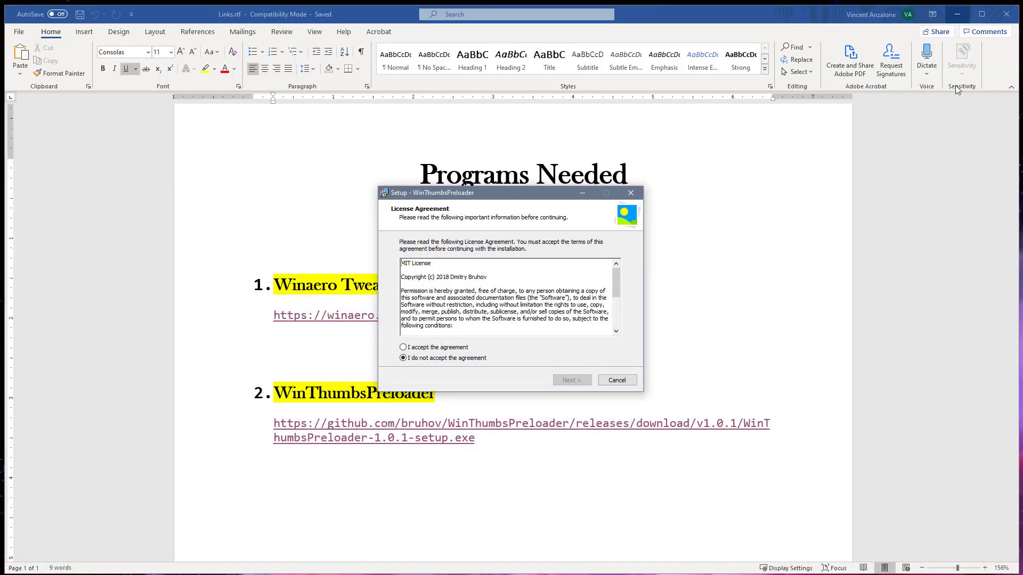
# Accept the license, install to the default folder, and dismiss the elevation launch error
pyautogui.click(427, 348)
pyautogui.click(575, 381)
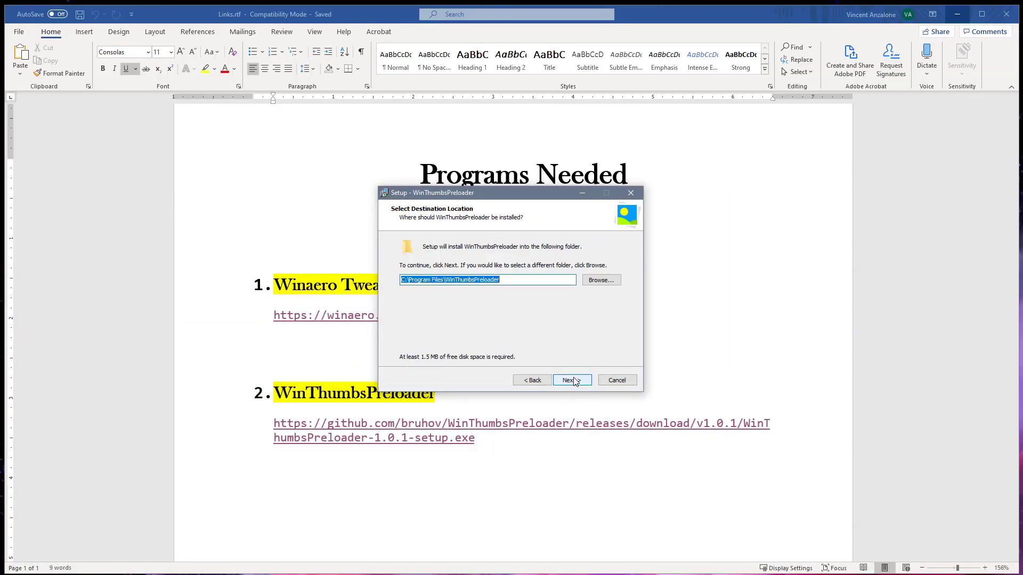
pyautogui.click(570, 382)
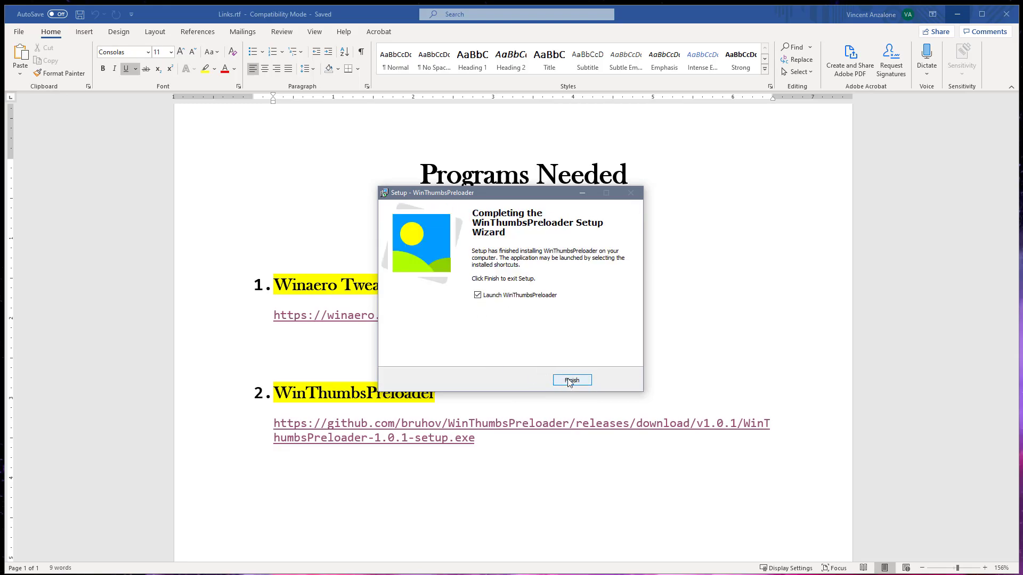
pyautogui.click(568, 381)
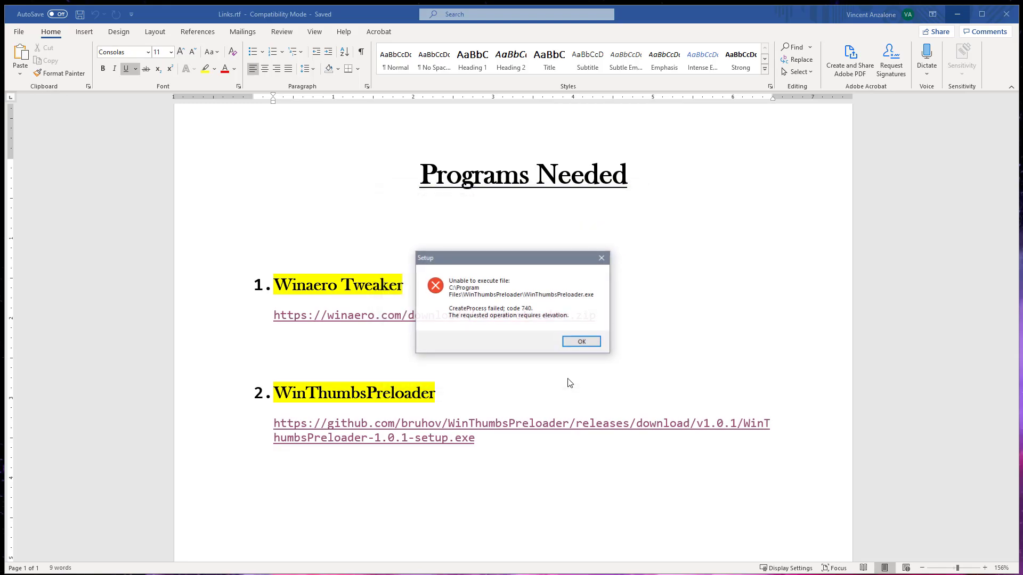
pyautogui.click(582, 342)
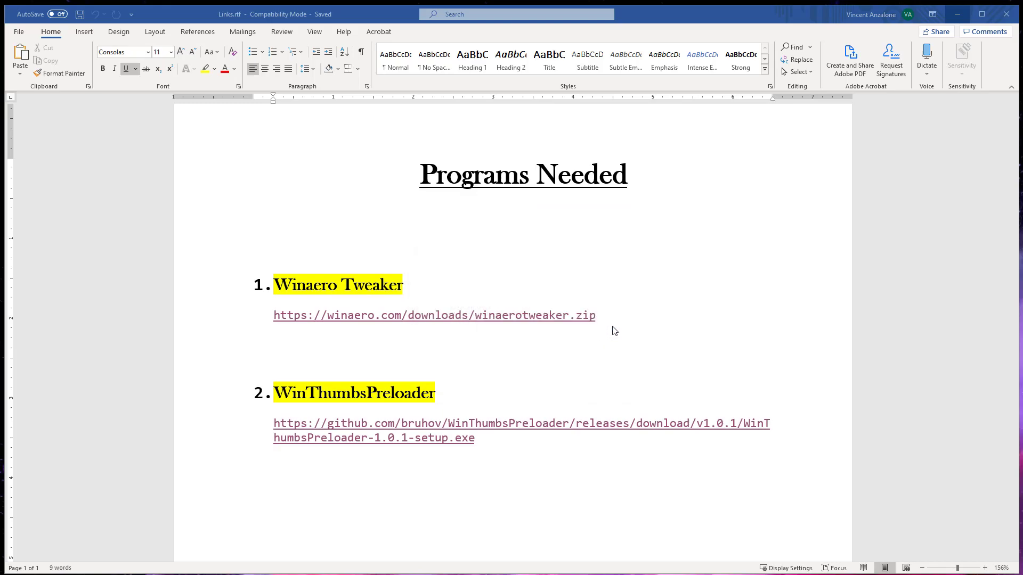
# Minimize Word and open the Youtube Video Files desktop folder
pyautogui.click(957, 15)
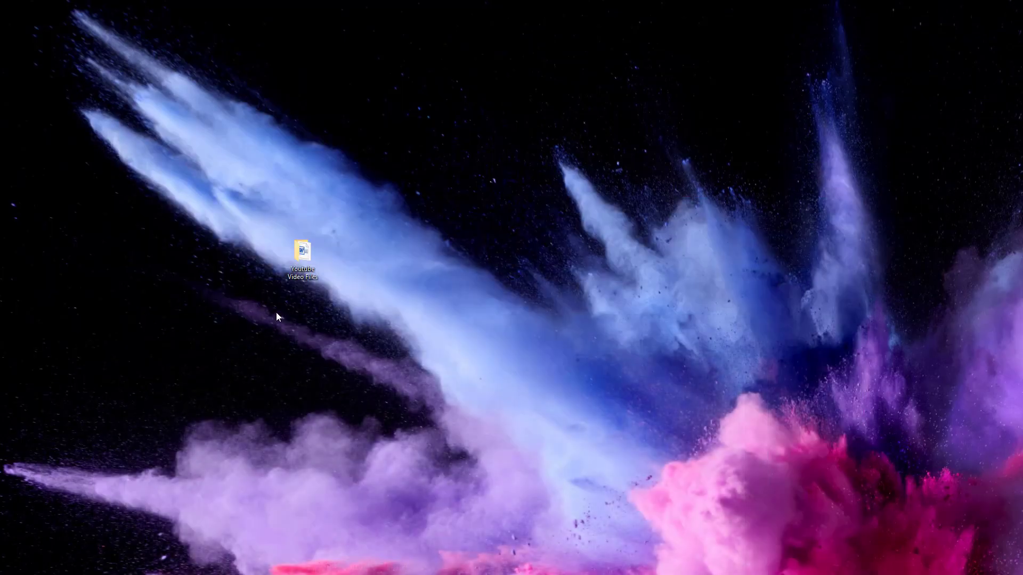
pyautogui.doubleClick(292, 254)
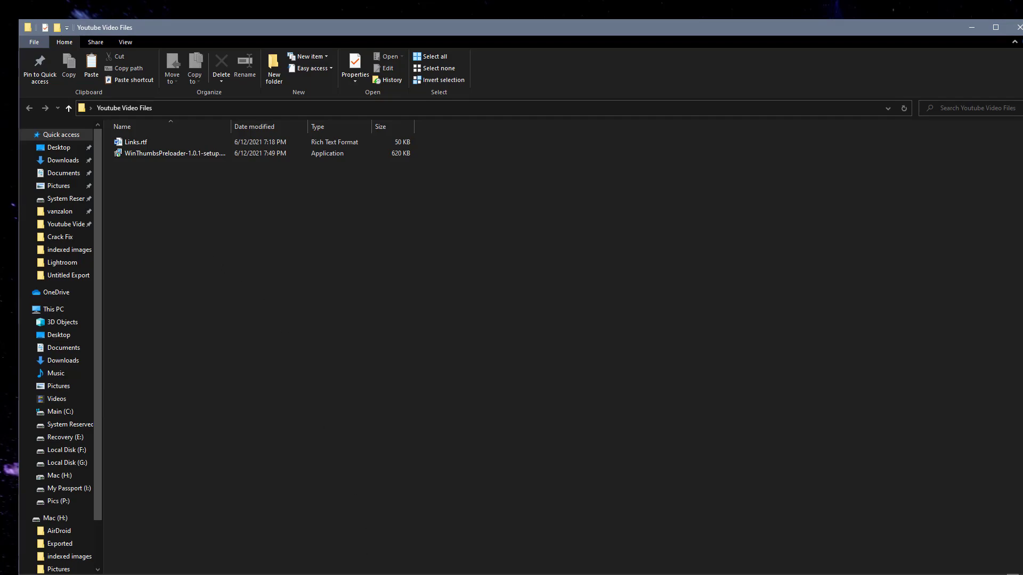
pyautogui.moveTo(325, 574)
pyautogui.mouseDown()
pyautogui.moveTo(324, 498)
pyautogui.moveTo(325, 560)
pyautogui.mouseUp()
pyautogui.rightClick(153, 146)
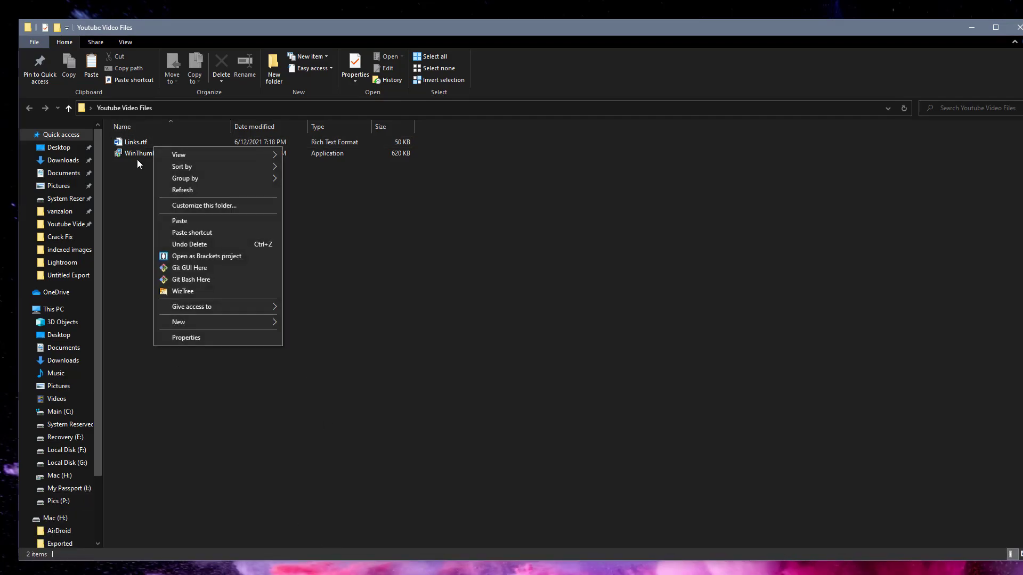
# Reinstall WinThumbsPreloader as administrator, accept the license, finish setup, and close its About window
pyautogui.click(128, 154)
pyautogui.rightClick(128, 155)
pyautogui.click(183, 189)
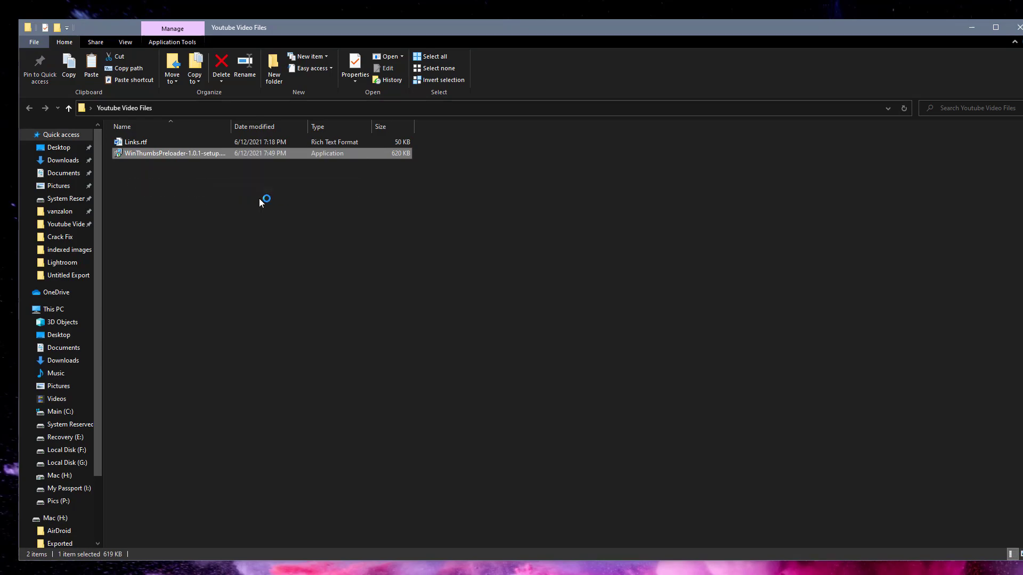
pyautogui.click(472, 410)
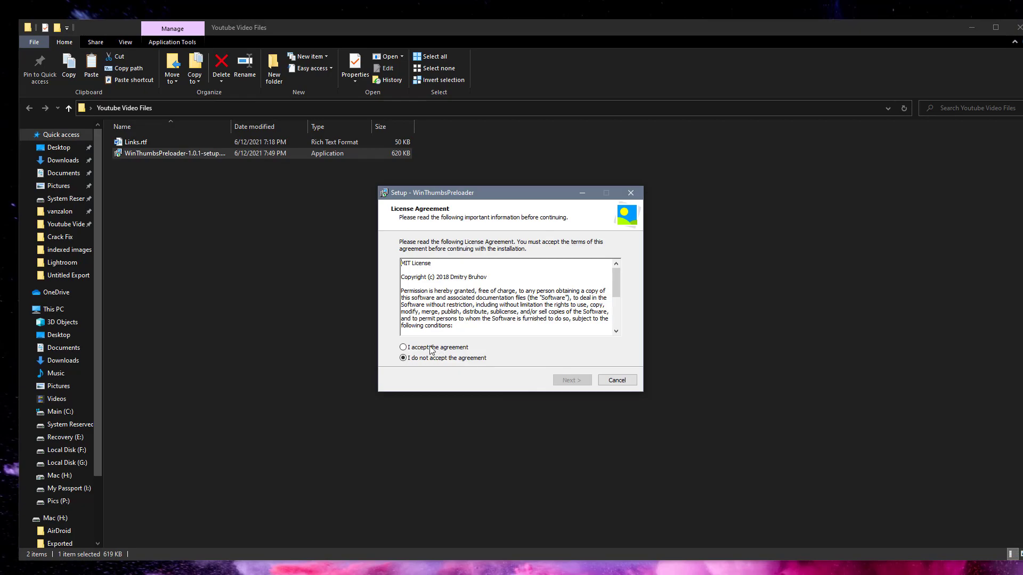
pyautogui.click(435, 348)
pyautogui.click(565, 380)
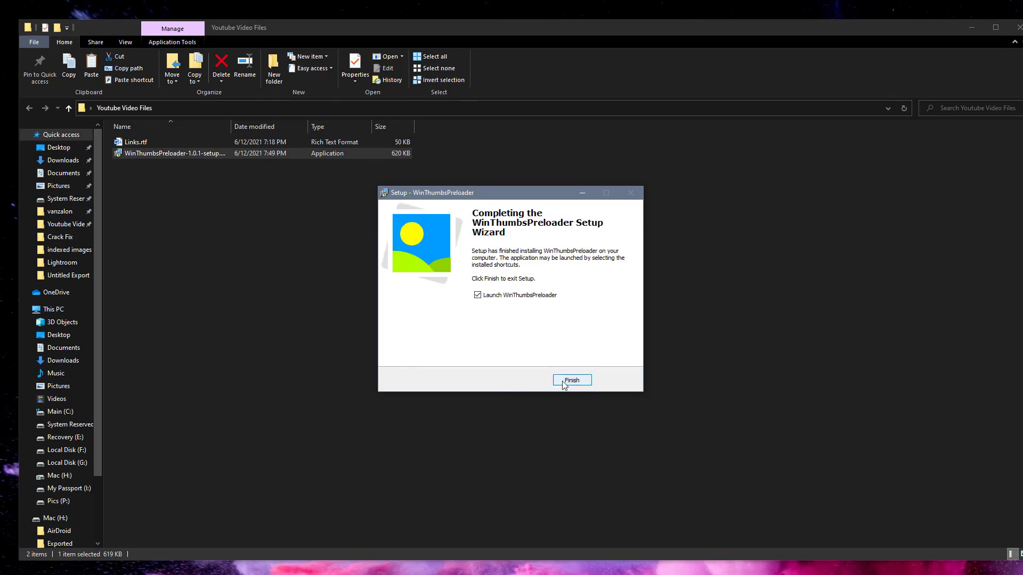
pyautogui.click(570, 379)
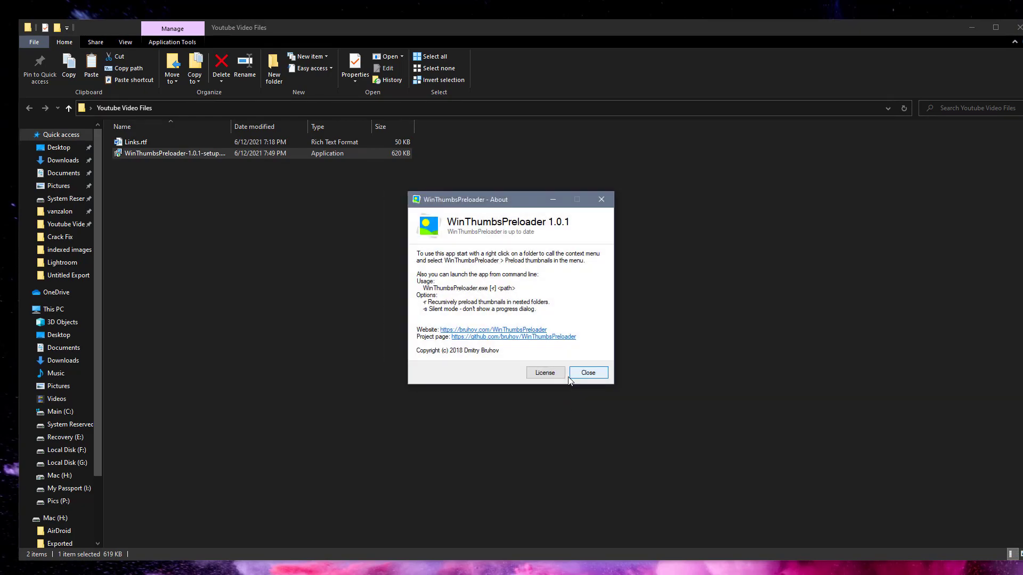
pyautogui.click(588, 373)
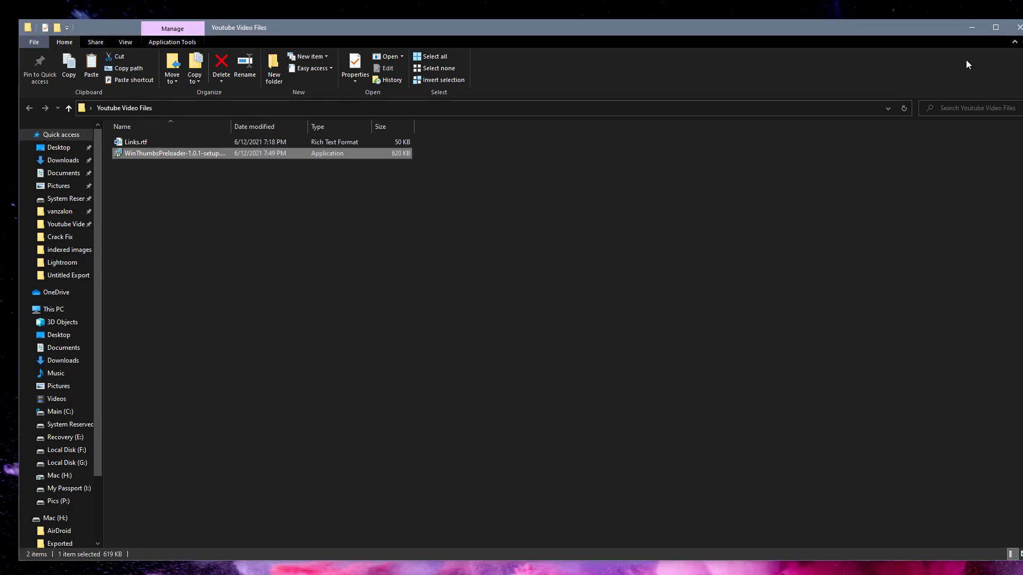
# Browse Pictures on My Passport (I:), noting NEF photos without thumbnails, then return to the drive
pyautogui.click(202, 180)
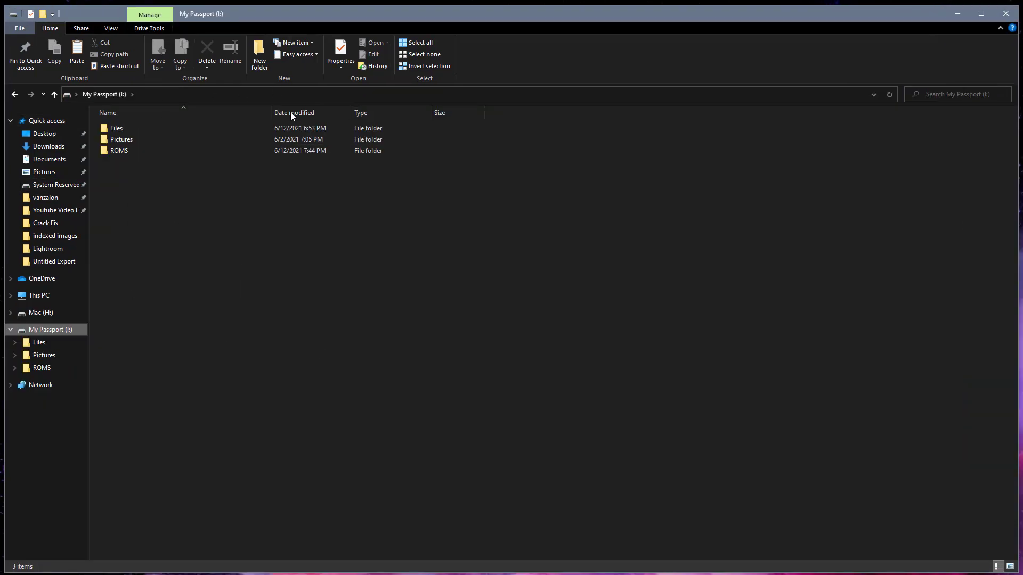
pyautogui.click(114, 139)
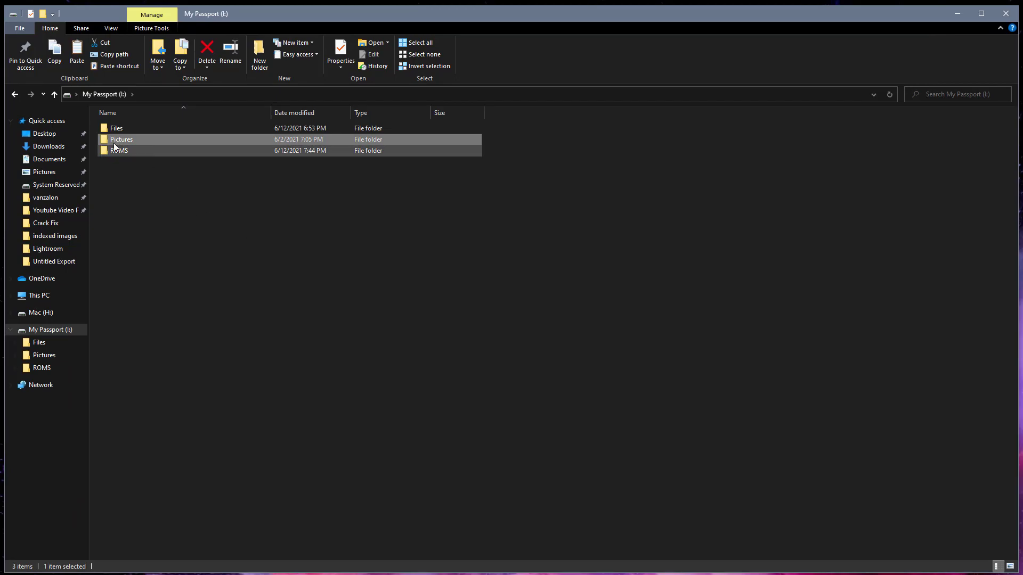
pyautogui.press('Return')
pyautogui.scroll(-3, 426, 376)
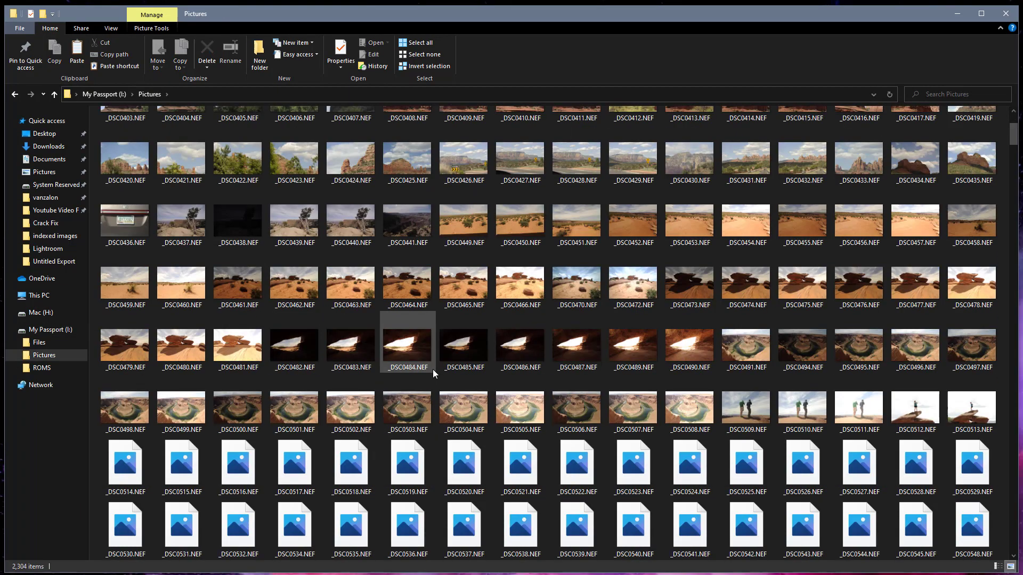
pyautogui.scroll(-20, 432, 376)
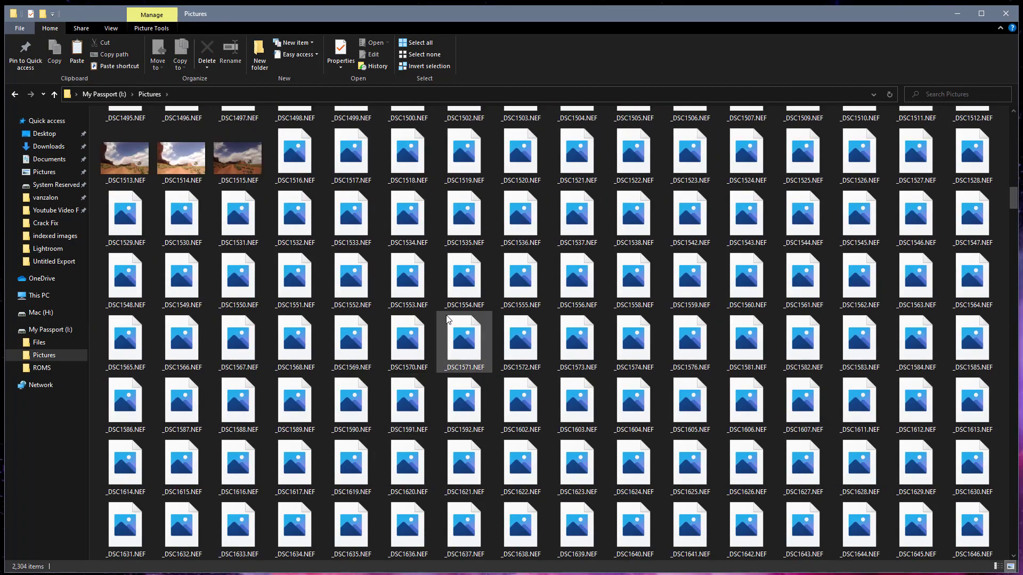
pyautogui.hotkey('alt', 'Left')
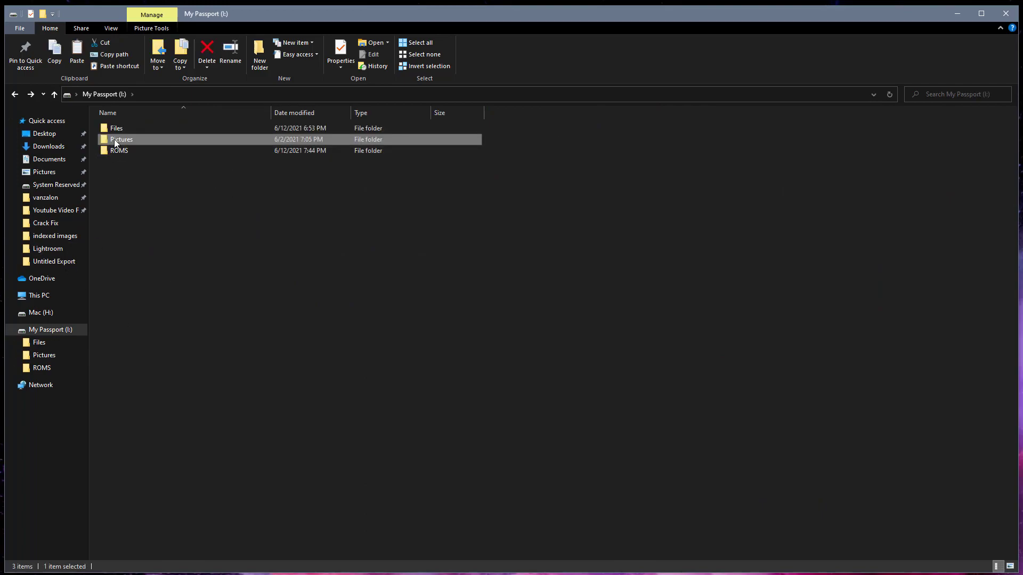
# Run WinThumbsPreloader's Preload thumbnails on the Pictures folder, approving UAC, and move the progress dialog aside
pyautogui.rightClick(114, 140)
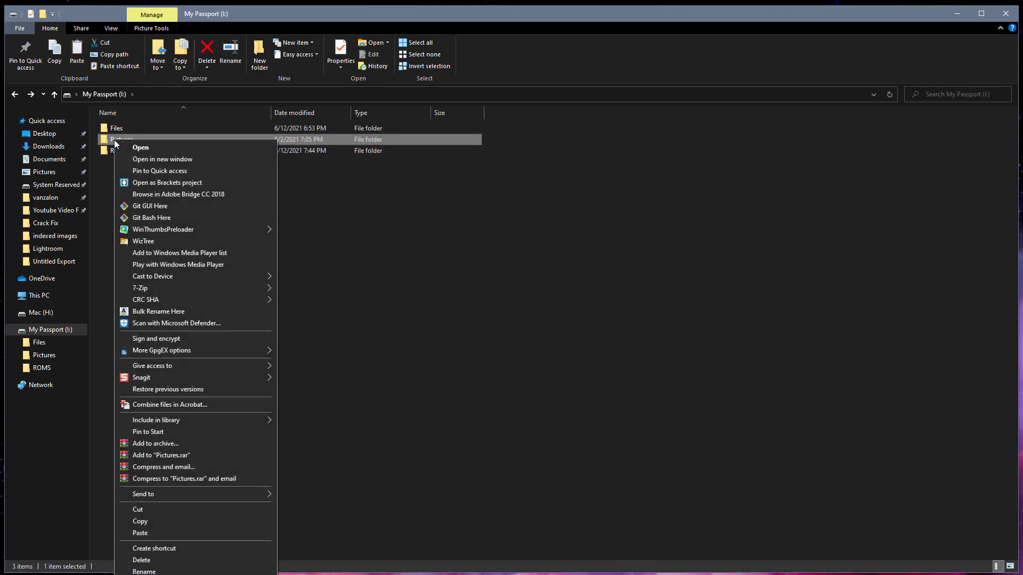
pyautogui.moveTo(164, 229)
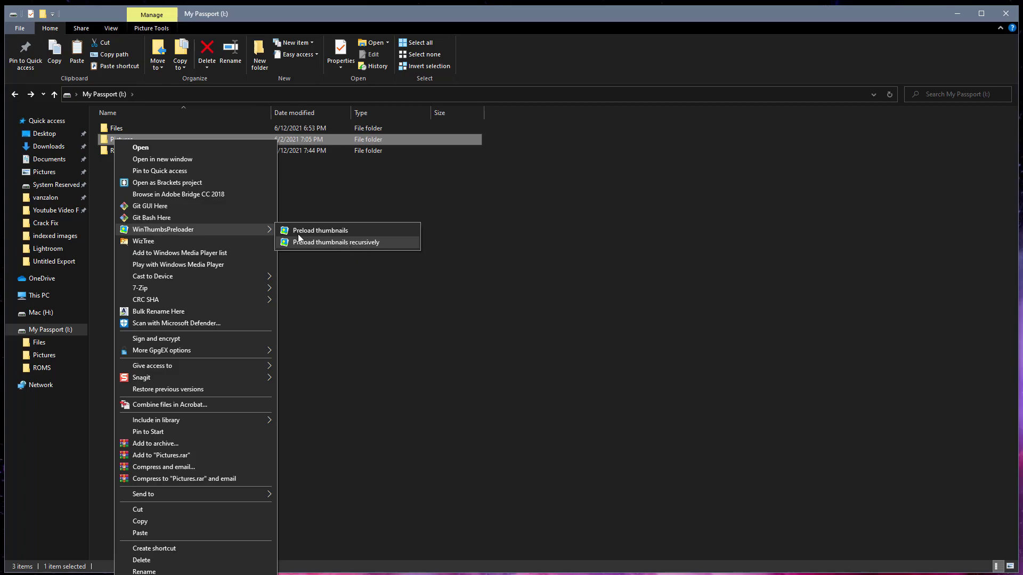
pyautogui.click(325, 231)
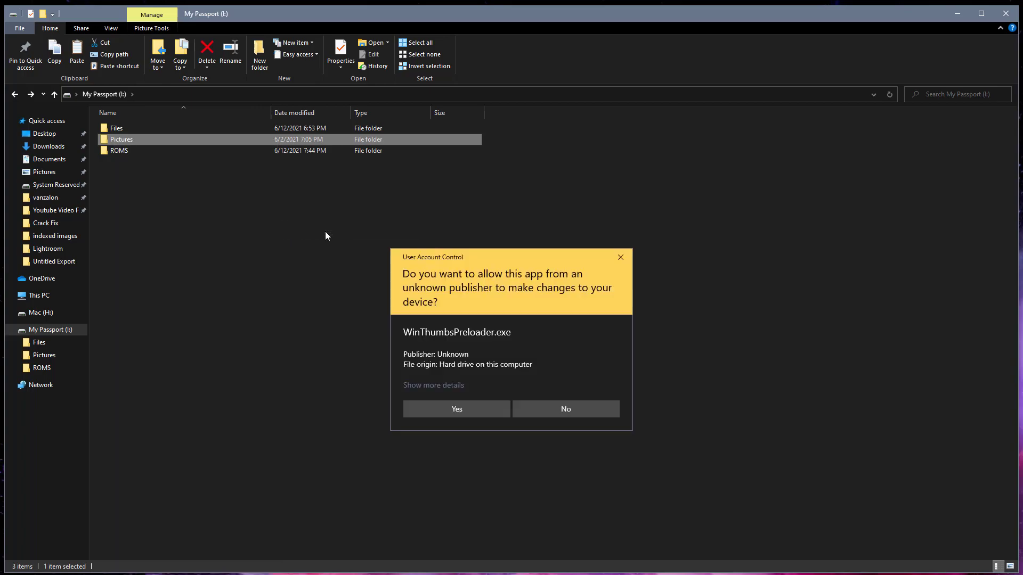
pyautogui.click(458, 407)
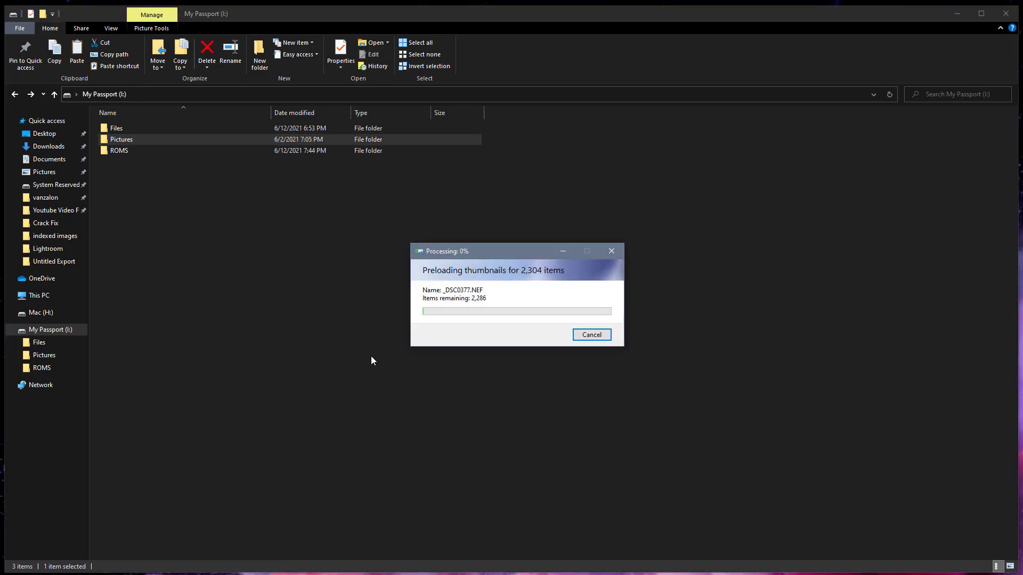
pyautogui.moveTo(500, 249); pyautogui.dragTo(352, 236)
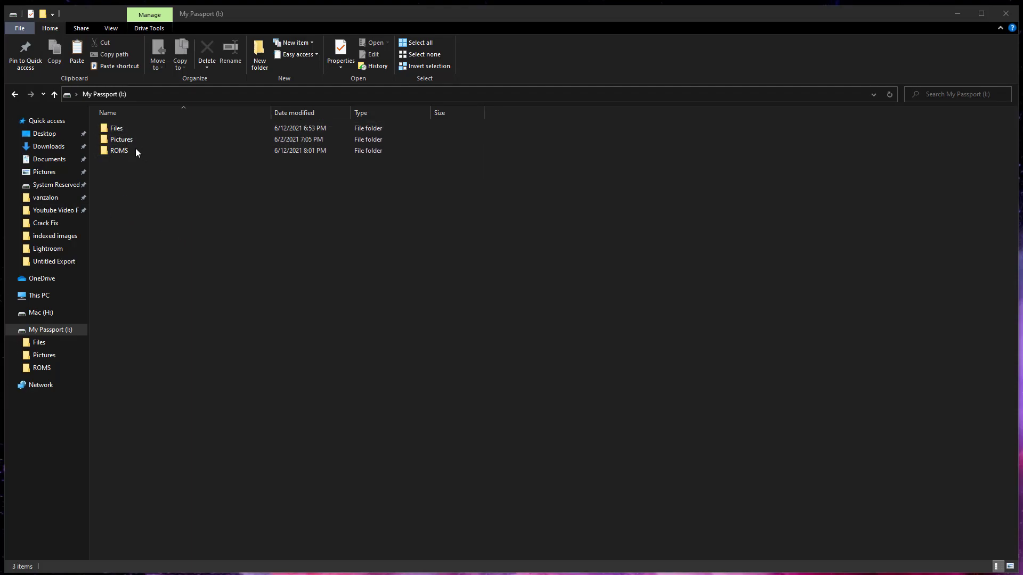
# Scroll through Pictures after the preload, finding many NEF files further down still without thumbnails
pyautogui.doubleClick(120, 140)
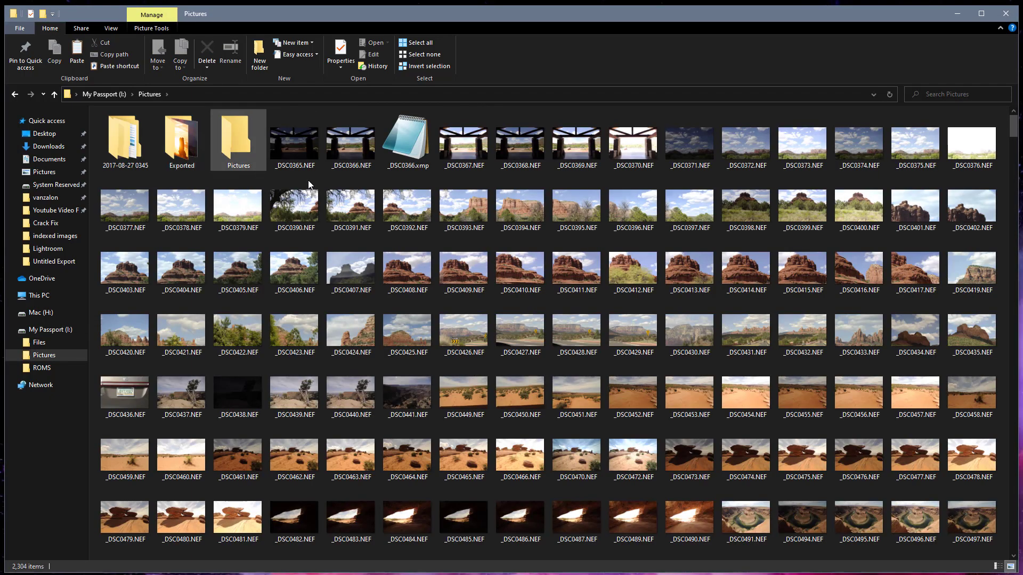
pyautogui.scroll(-5, 566, 269)
pyautogui.scroll(-5, 566, 271)
pyautogui.scroll(-5, 566, 271)
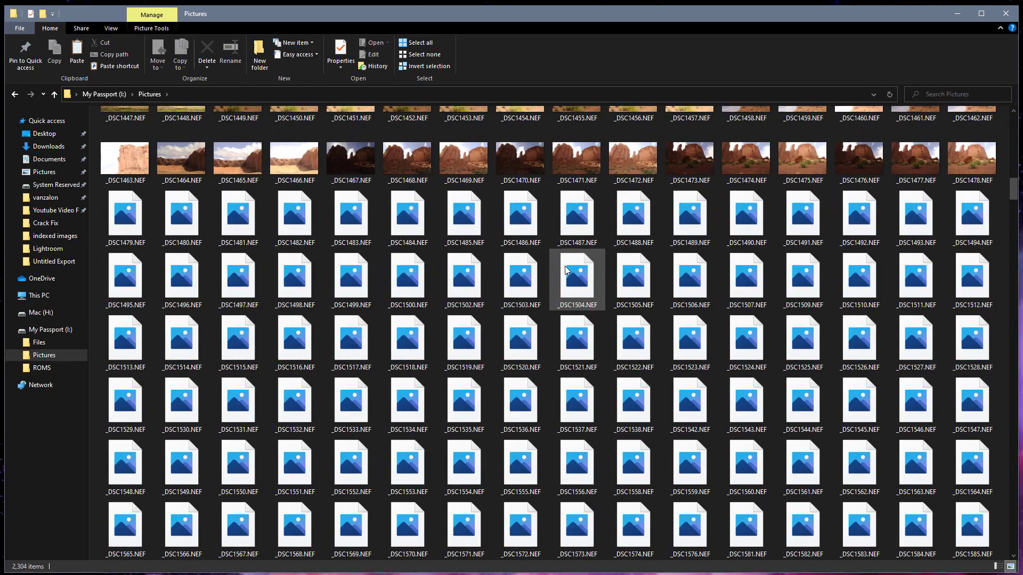
pyautogui.scroll(-5, 684, 403)
pyautogui.scroll(-5, 683, 403)
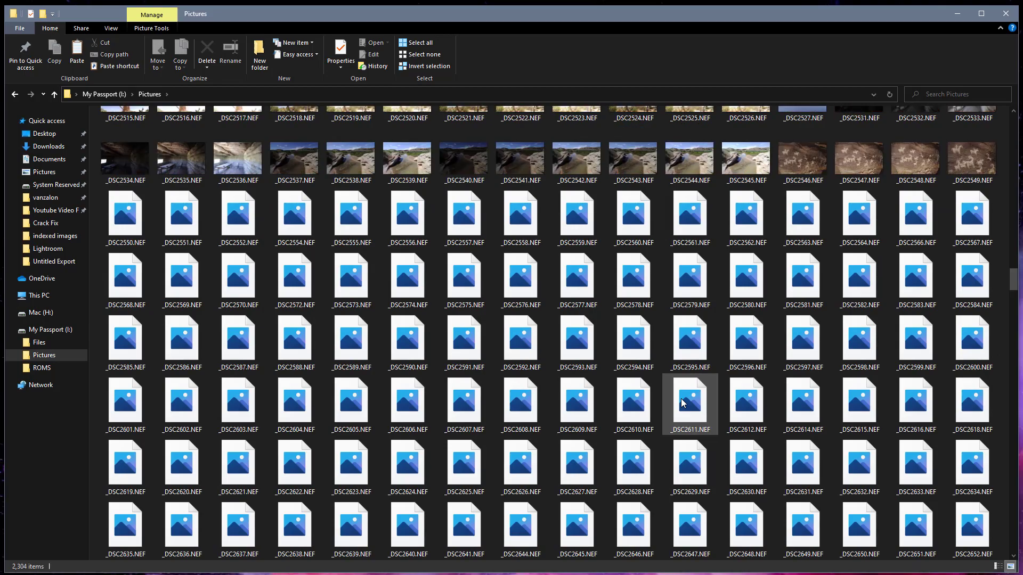
pyautogui.scroll(-5, 684, 403)
pyautogui.scroll(-5, 684, 404)
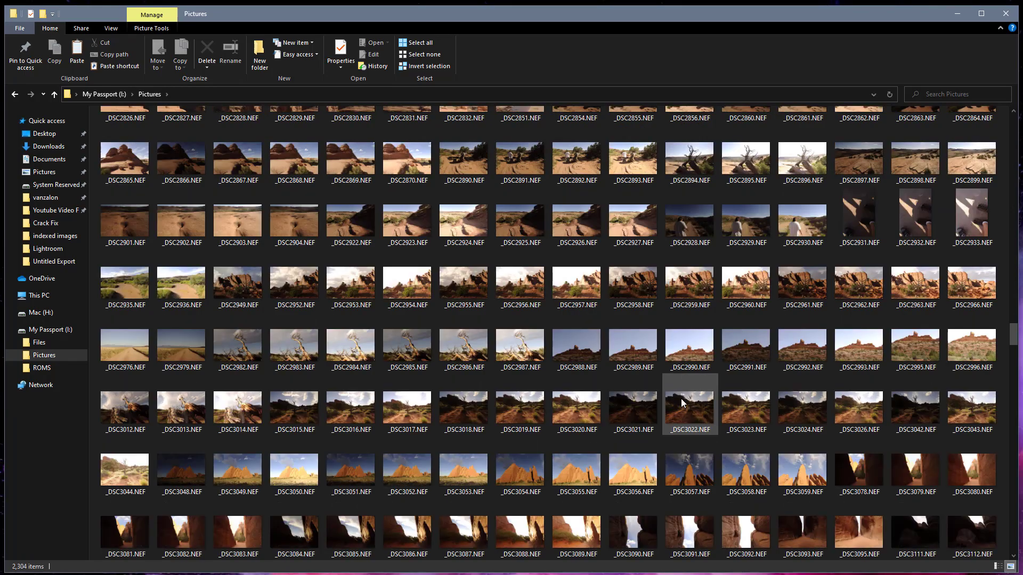
pyautogui.scroll(-5, 681, 404)
pyautogui.scroll(-5, 682, 403)
pyautogui.scroll(-5, 681, 404)
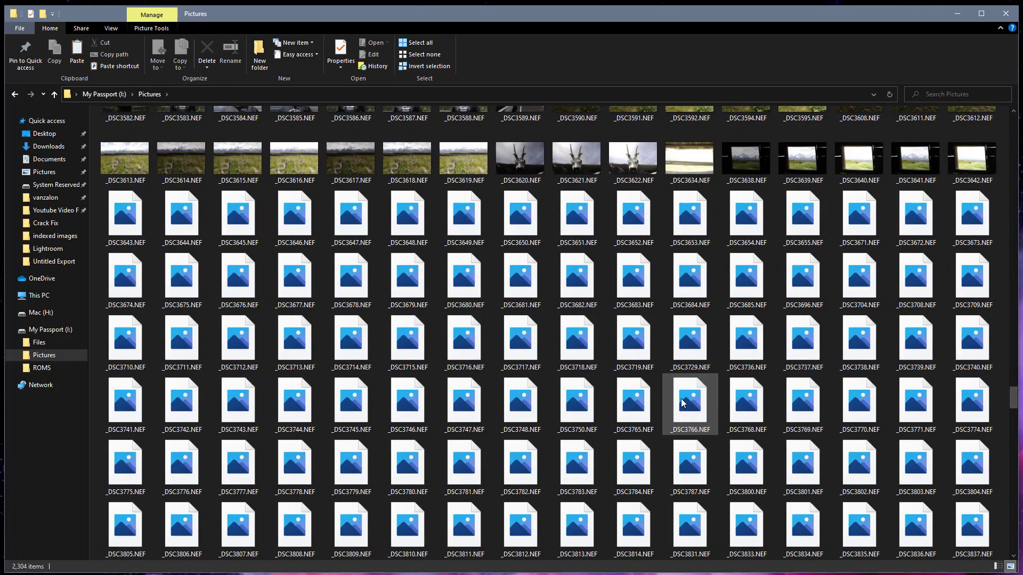
pyautogui.scroll(-5, 681, 399)
pyautogui.scroll(-5, 681, 399)
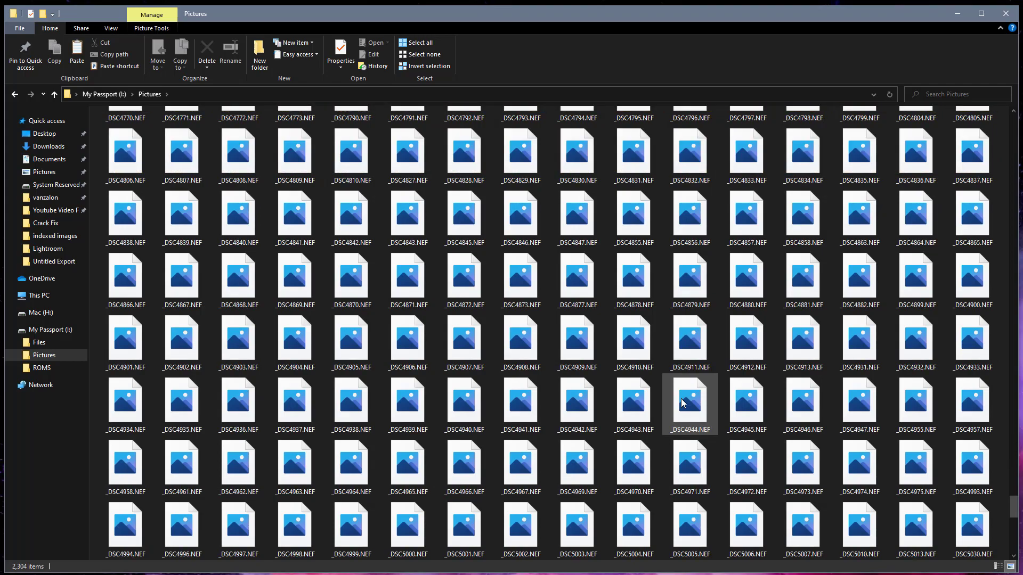